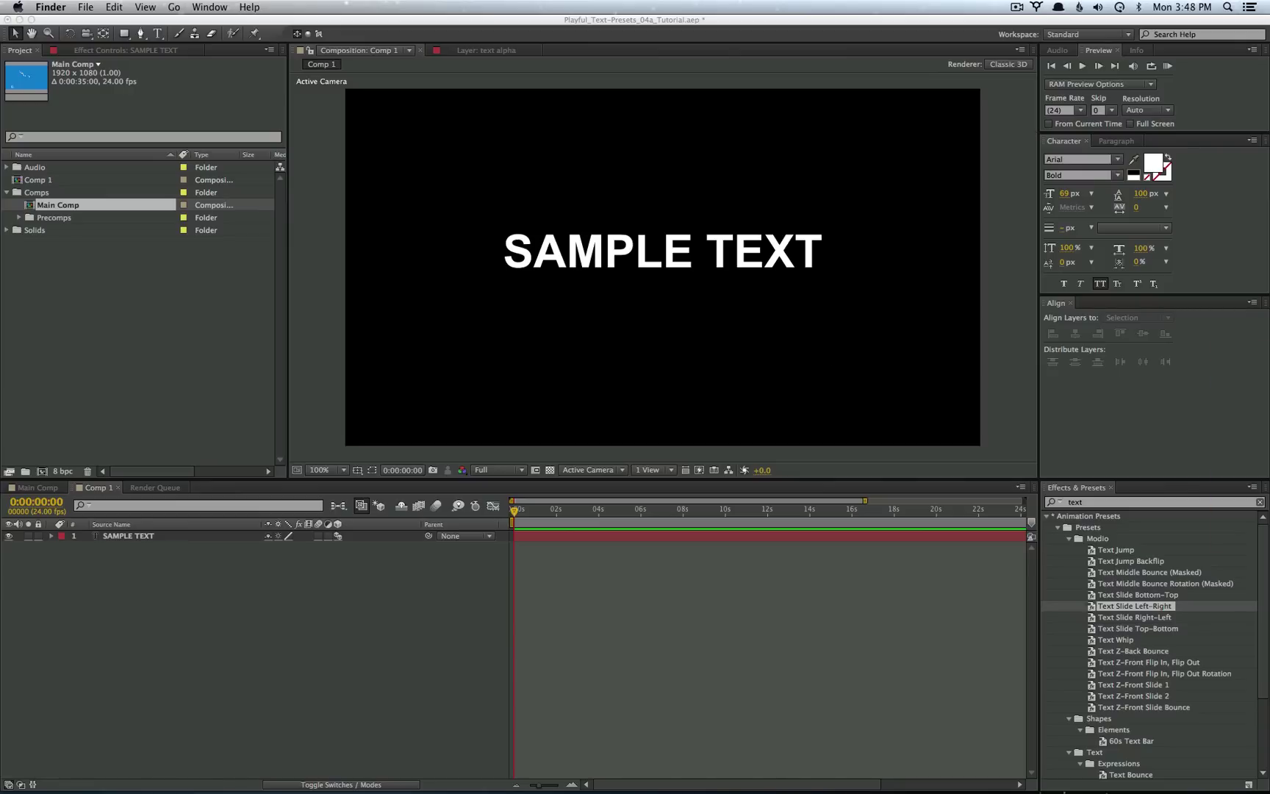
- Move the Modio preset folder window over beside the composition
{"action": "left_click_drag", "start_coordinate": [969, 304], "coordinate": [730, 304]}
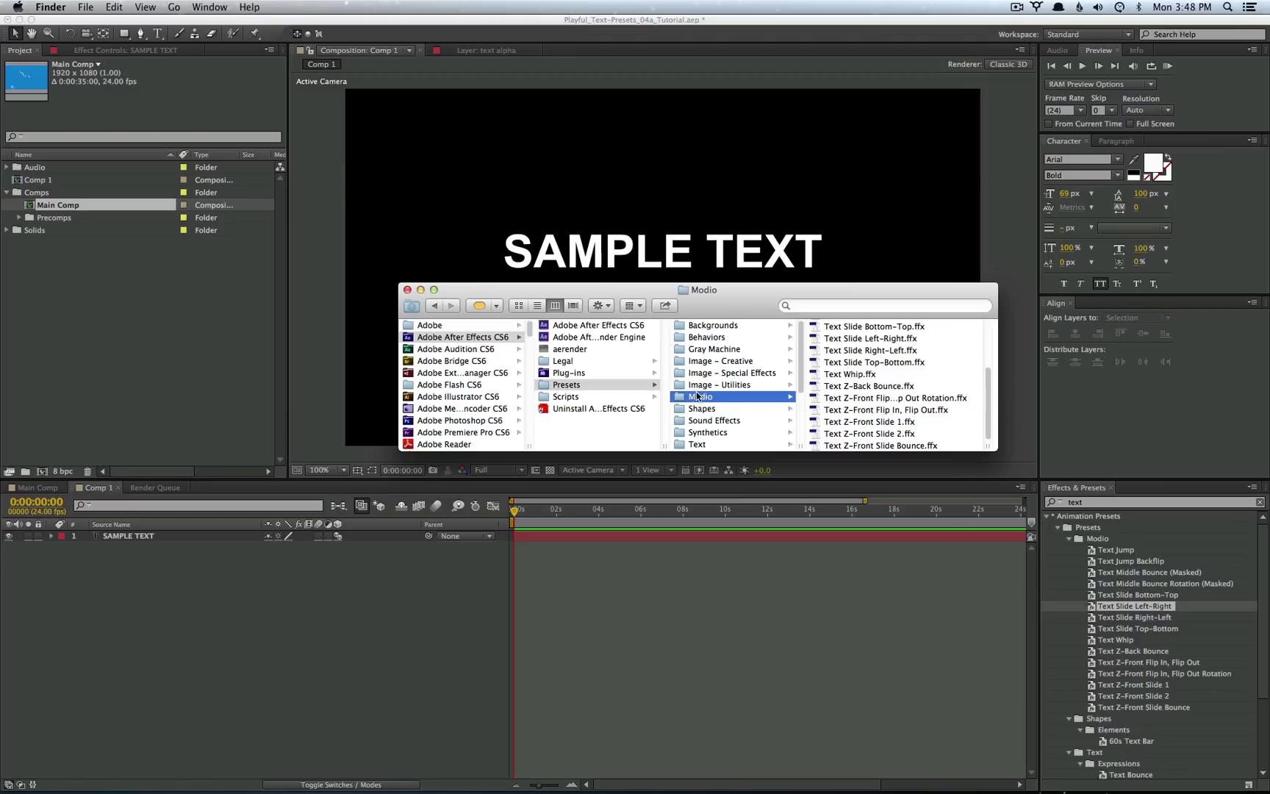
- Nudge the Modio folder window slightly right, then hide it
{"action": "left_click_drag", "start_coordinate": [730, 301], "coordinate": [734, 301]}
{"action": "key", "text": "super+m"}
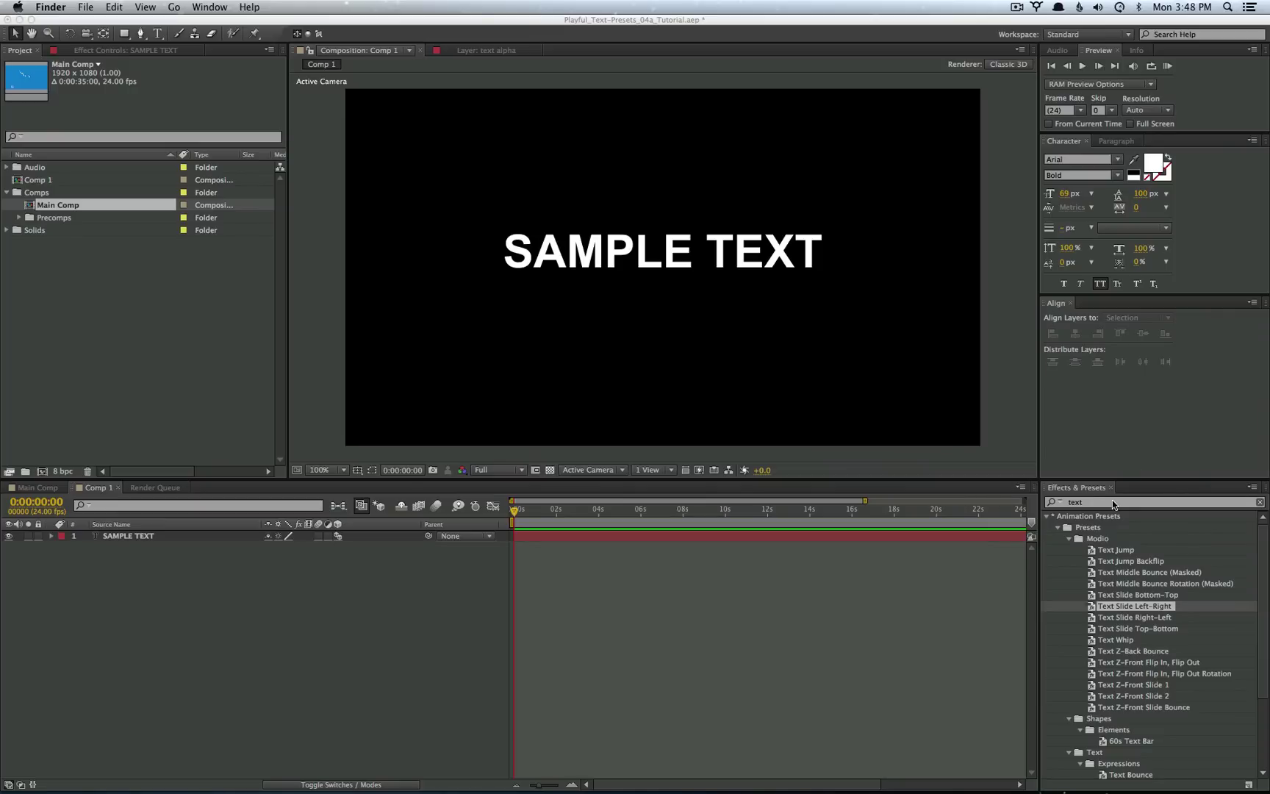
- Return to After Effects, check the Animation menu's preset commands, and select SAMPLE TEXT in the comp
{"action": "left_click", "coordinate": [1076, 530]}
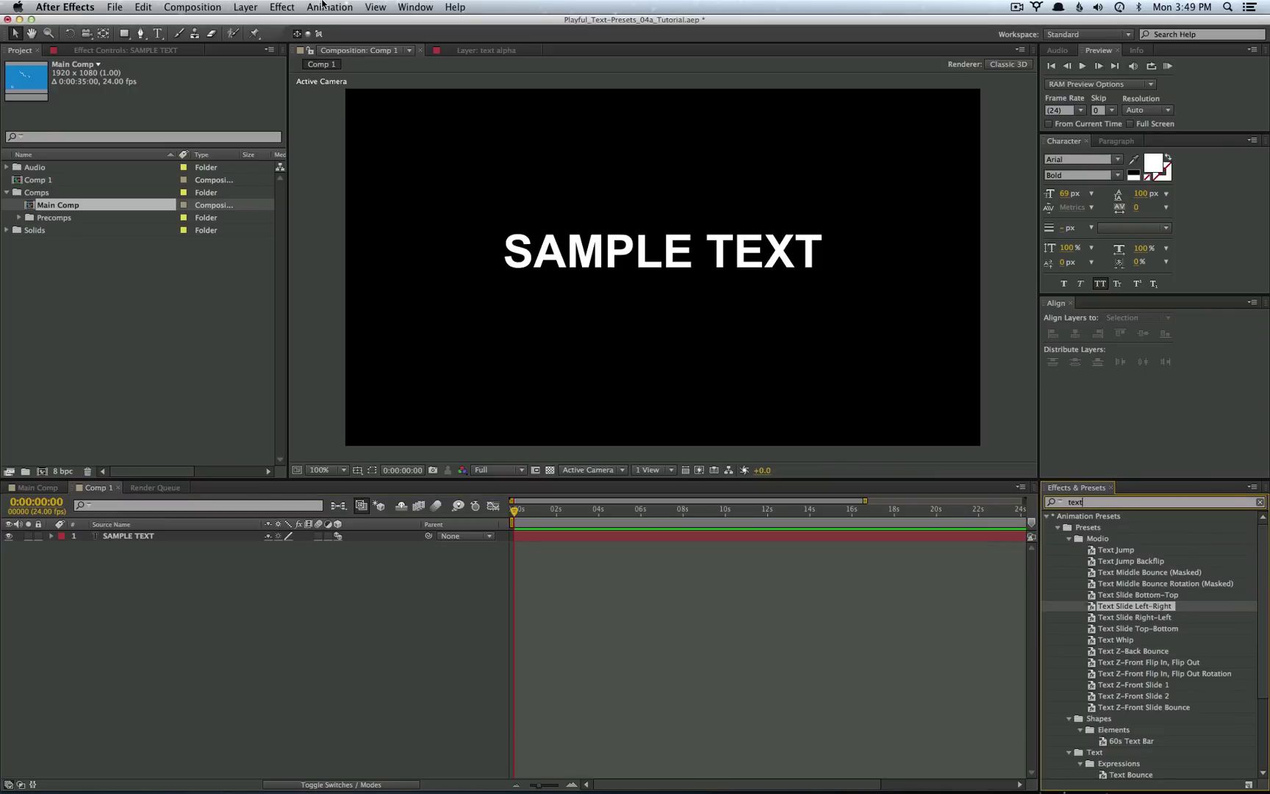
{"action": "left_click", "coordinate": [324, 7]}
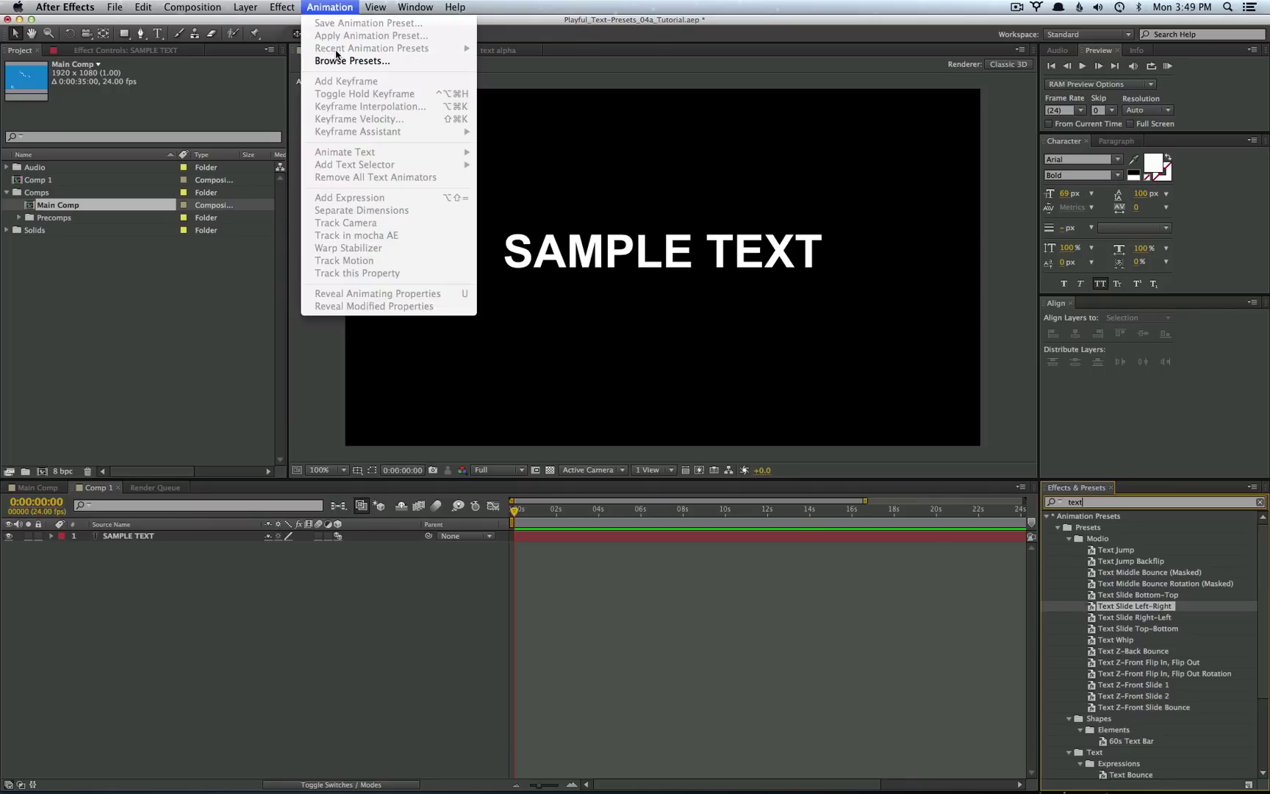
{"action": "left_click", "coordinate": [724, 351]}
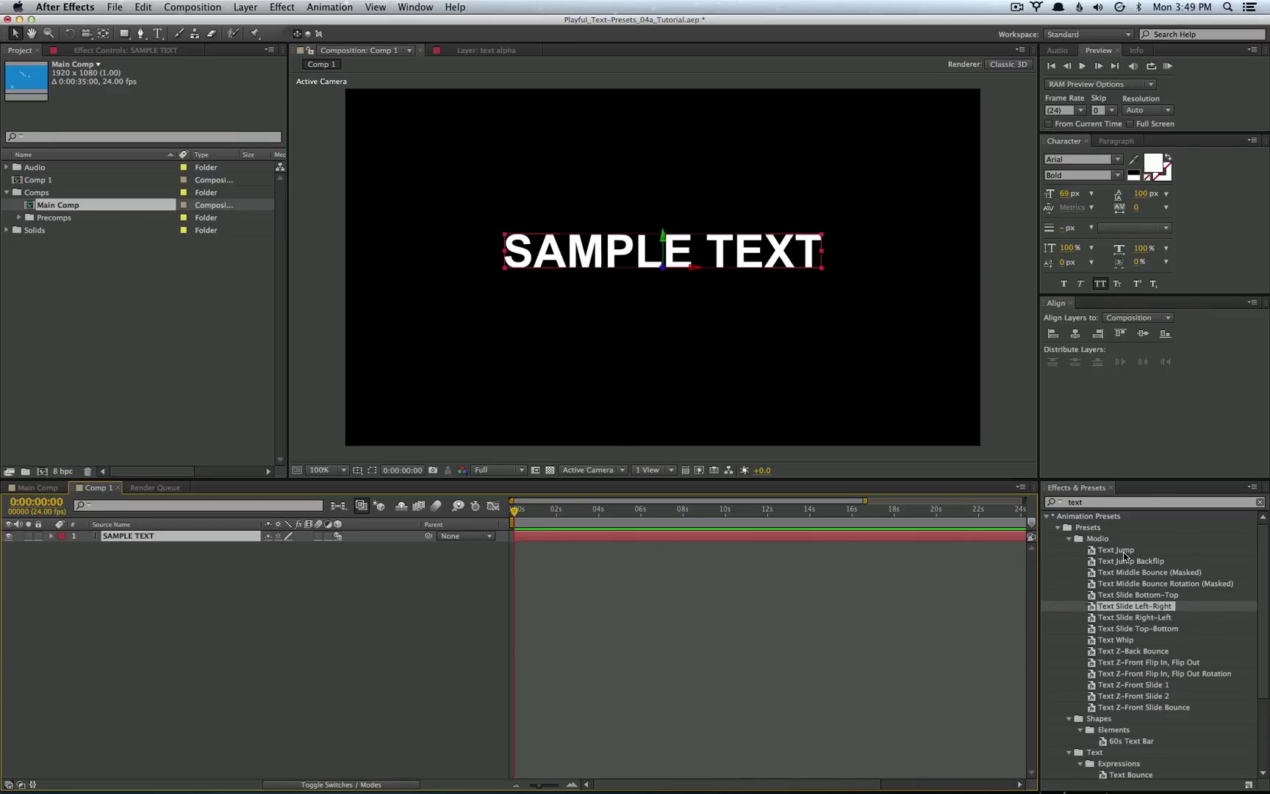
- Drop Text Jump Backflip onto SAMPLE TEXT, reveal its Offset keyframes with U, and preview it
{"action": "left_click", "coordinate": [1148, 562]}
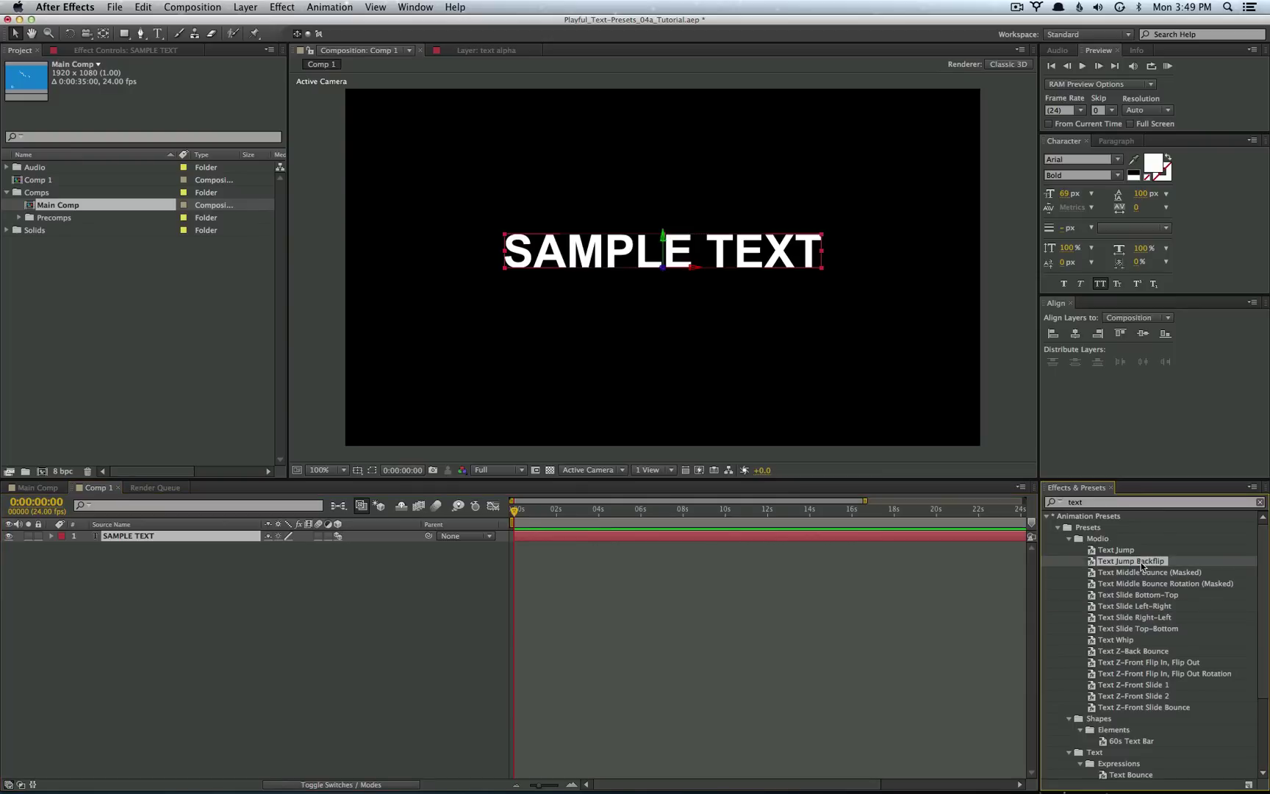
{"action": "left_click_drag", "start_coordinate": [1147, 566], "coordinate": [558, 537]}
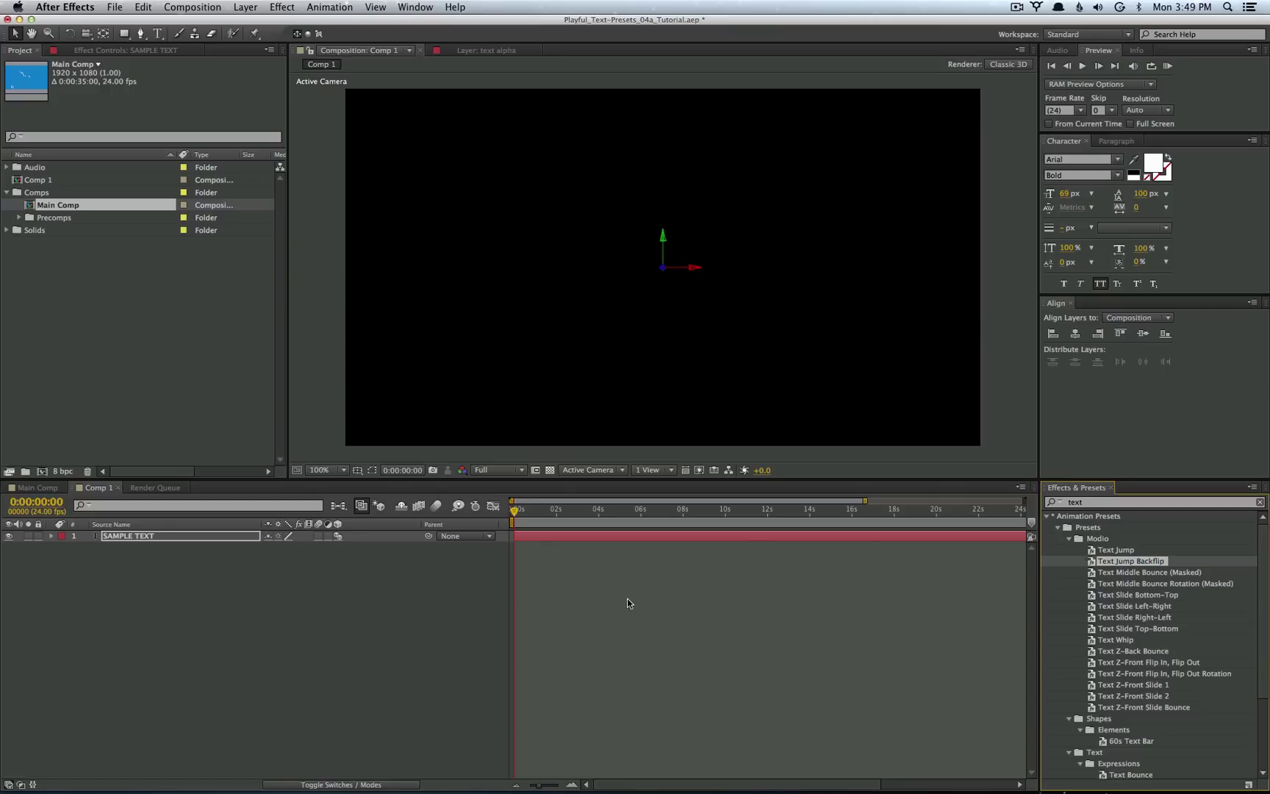
{"action": "left_click", "coordinate": [562, 567]}
{"action": "left_click", "coordinate": [539, 535]}
{"action": "key", "text": "u"}
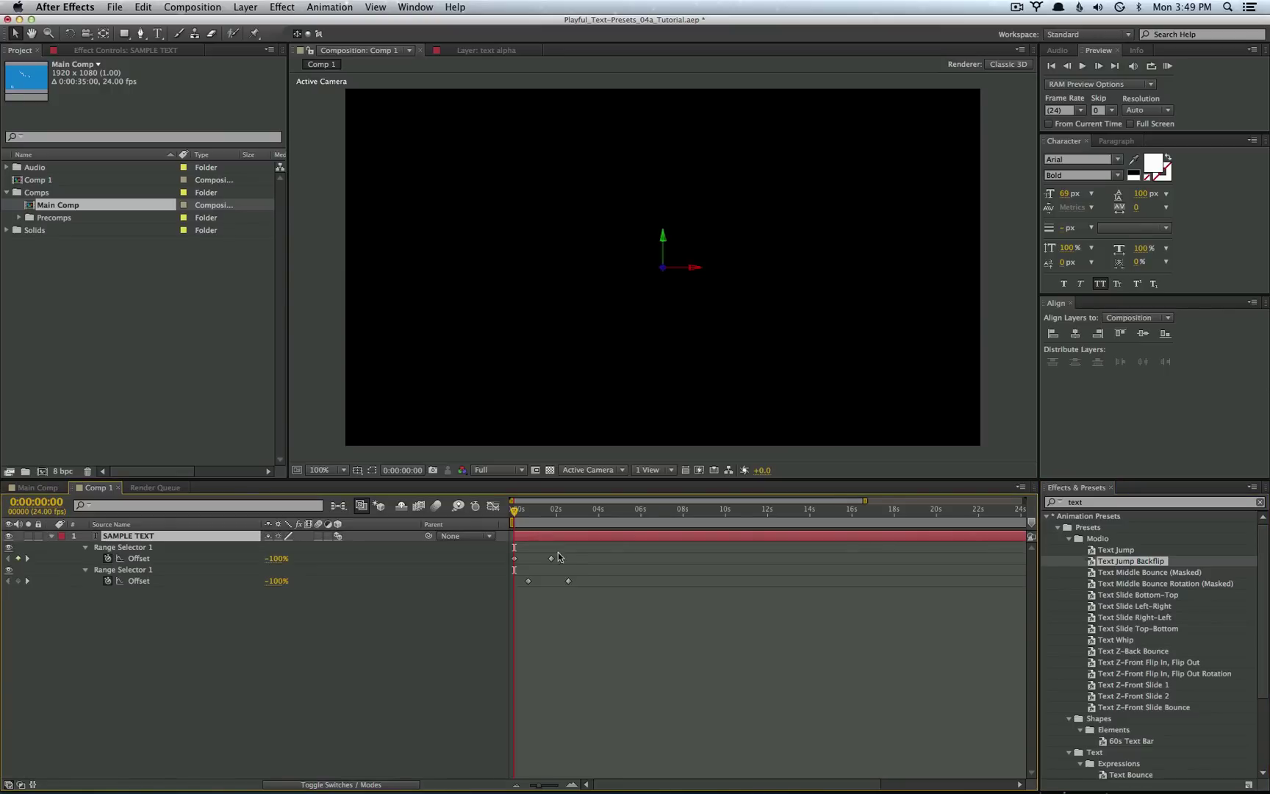
{"action": "key", "text": "space"}
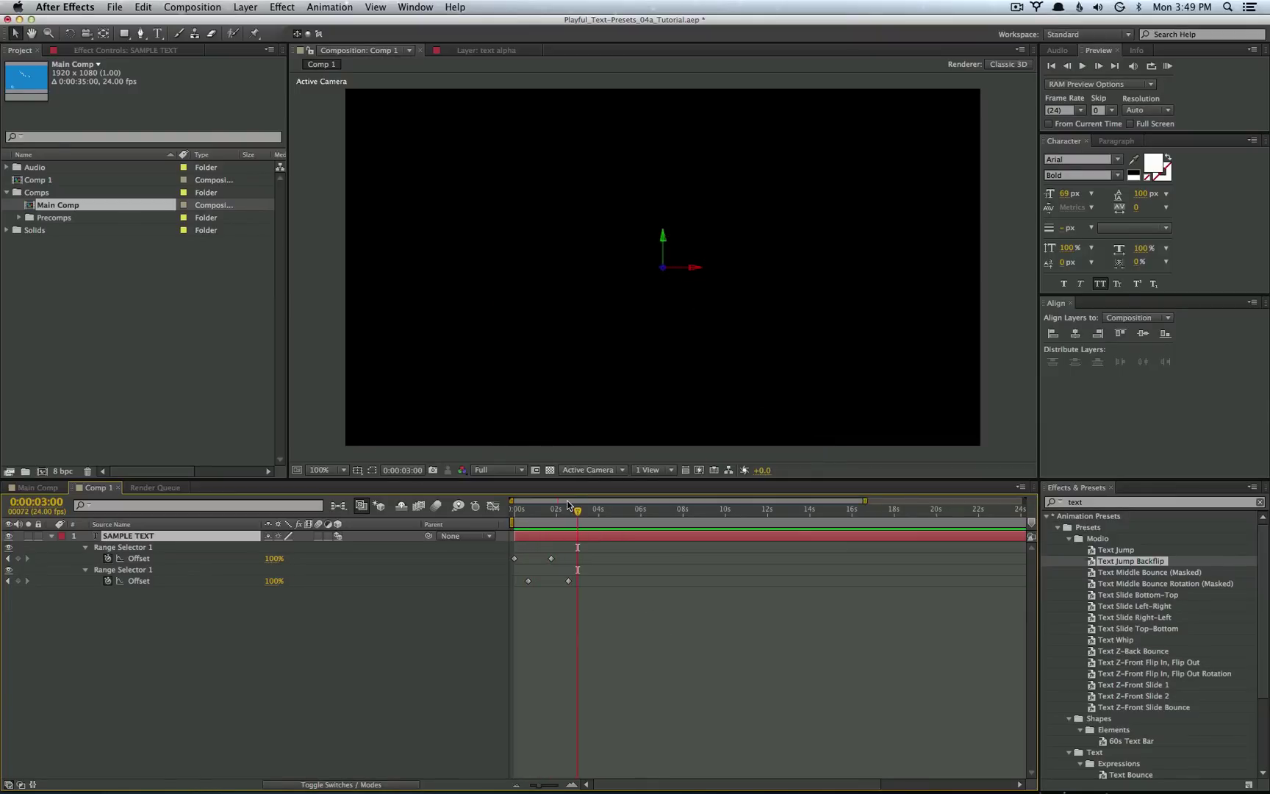
- Stop playback and drag the second Offset's two keyframes later, to around 6–8 s
{"action": "left_click", "coordinate": [572, 582]}
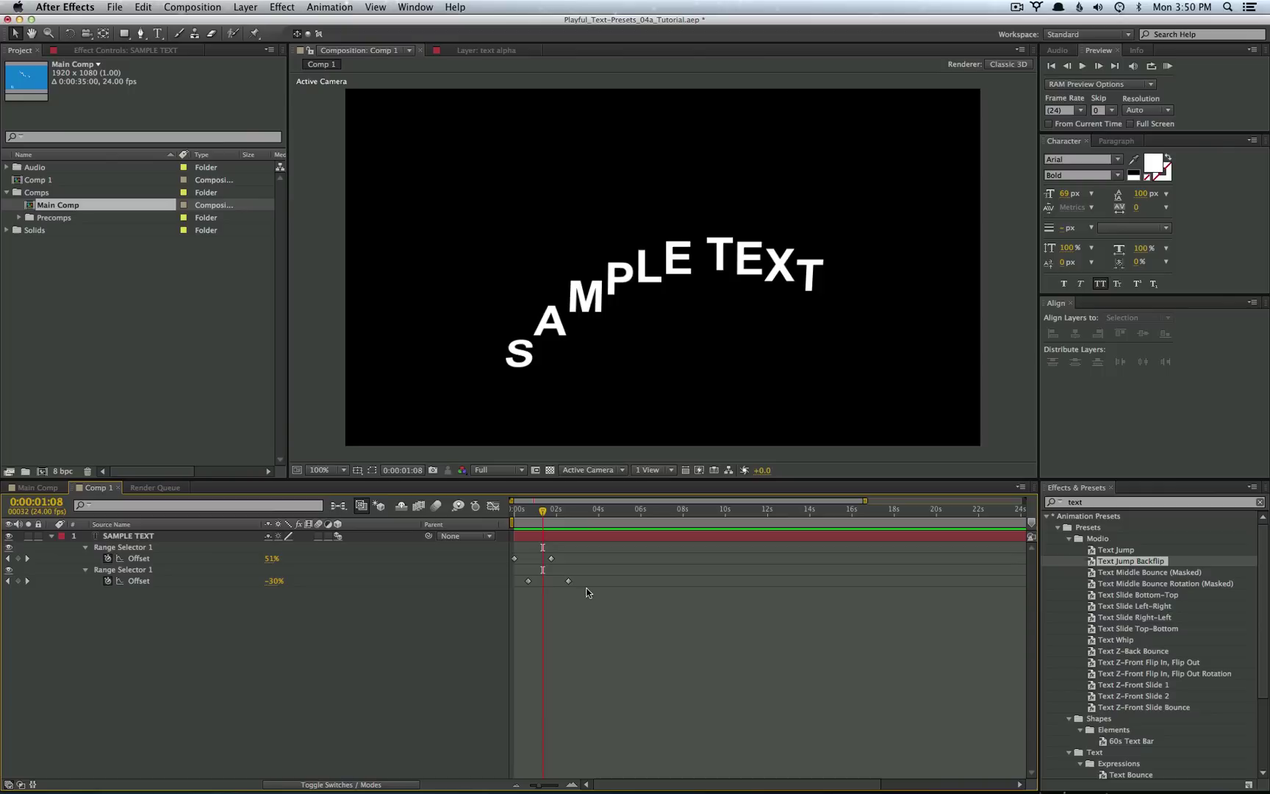
{"action": "left_click_drag", "start_coordinate": [582, 576], "coordinate": [522, 592]}
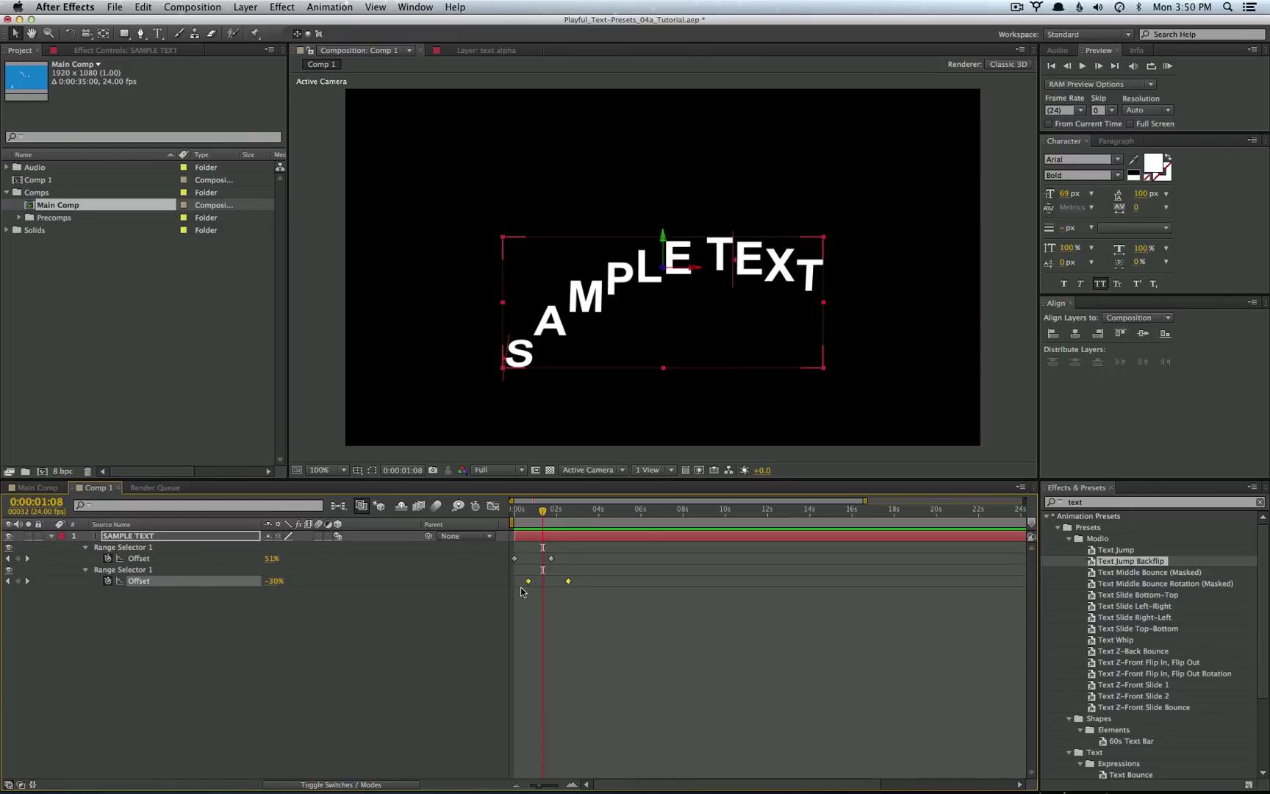
{"action": "mouse_move", "coordinate": [529, 586]}
{"action": "mouse_move", "coordinate": [568, 582]}
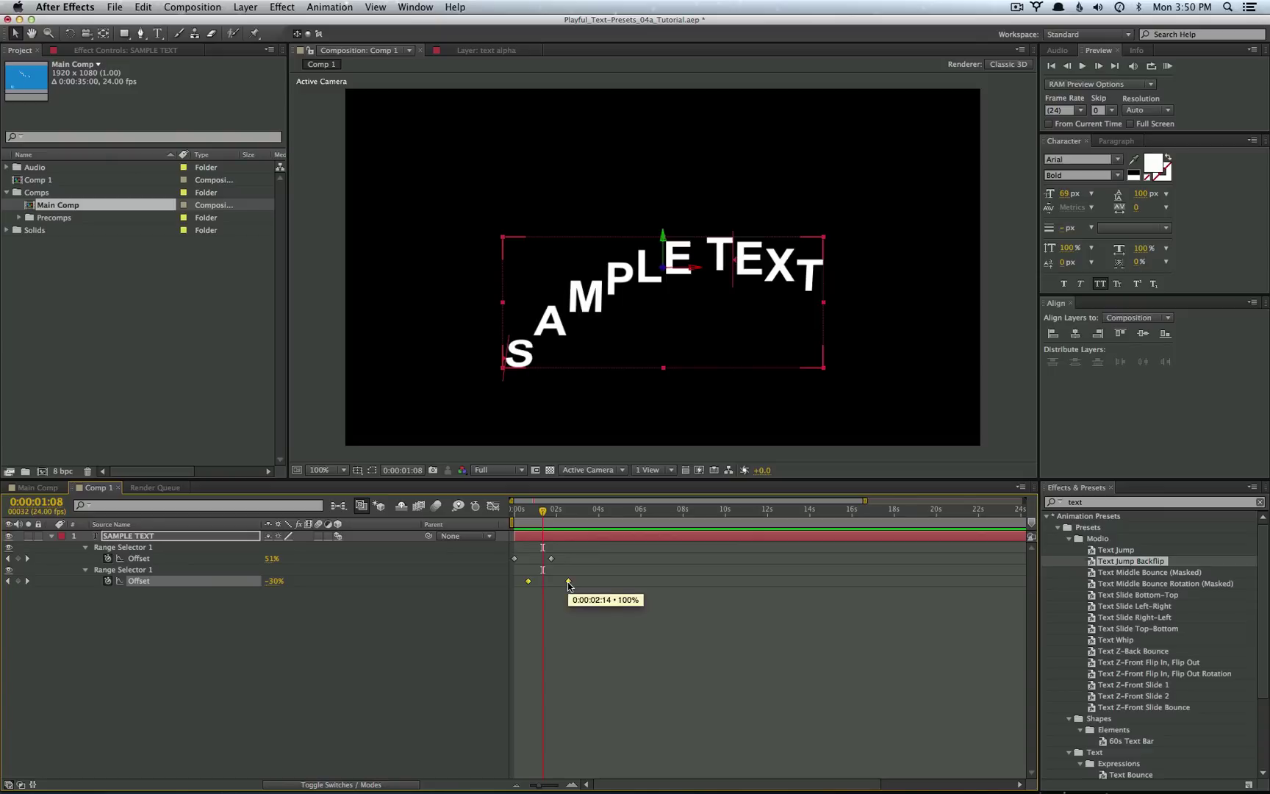
{"action": "left_click_drag", "start_coordinate": [568, 586], "coordinate": [669, 582]}
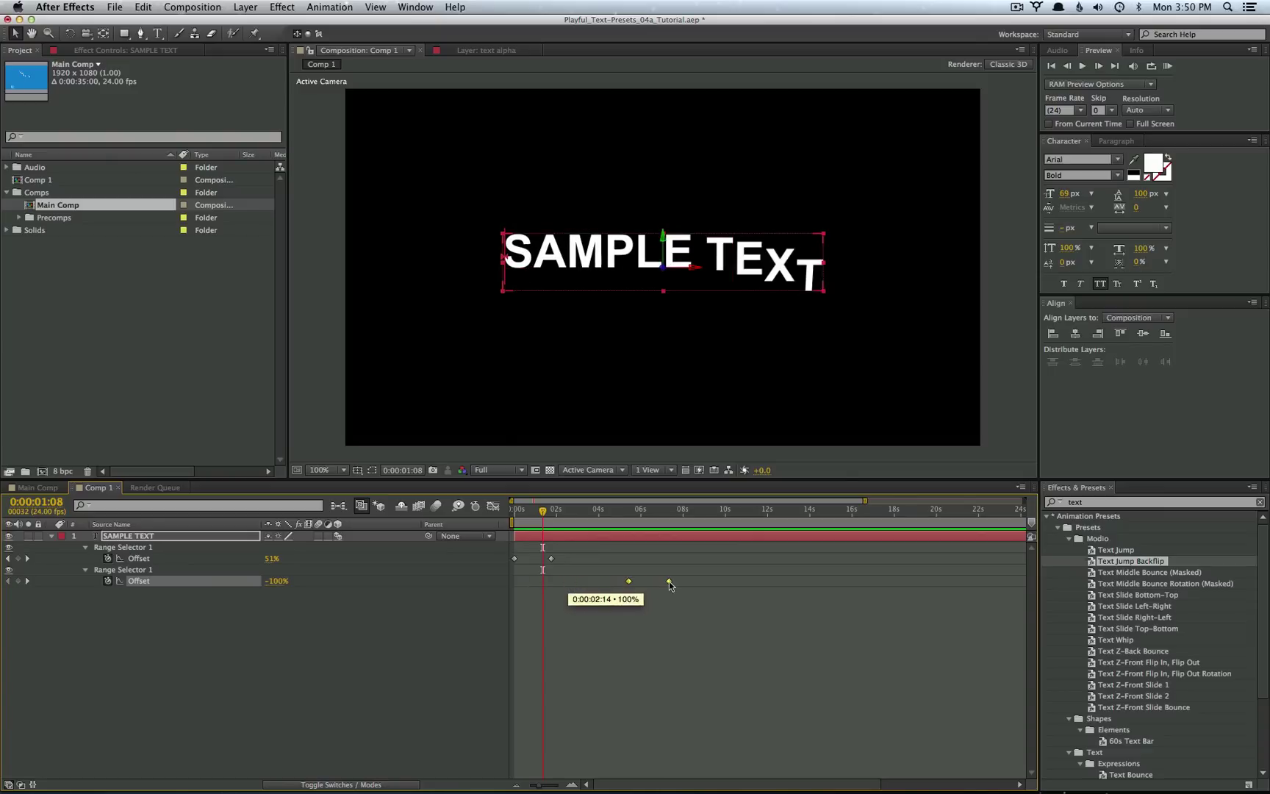
{"action": "left_click", "coordinate": [617, 603]}
- Preview the revised intro from the start a couple of times
{"action": "key", "text": "space"}
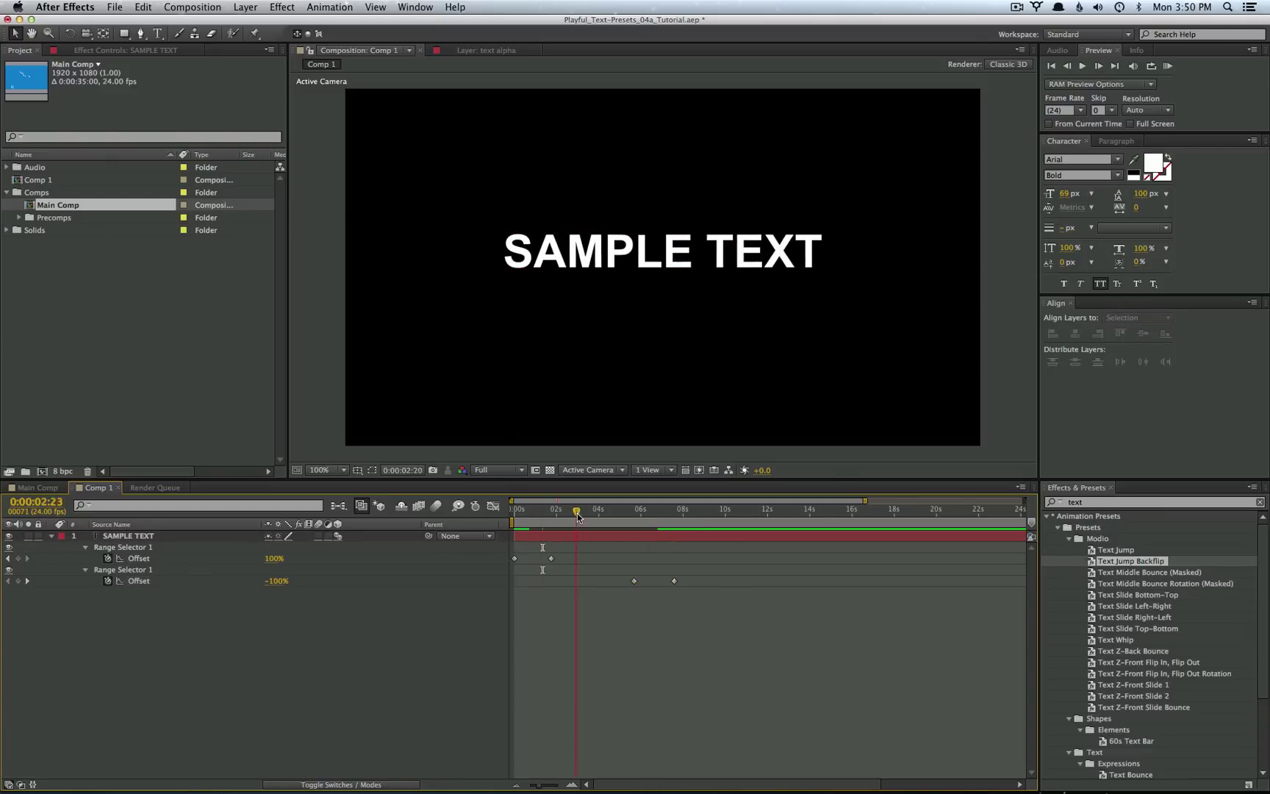
{"action": "key", "text": "KP_0"}
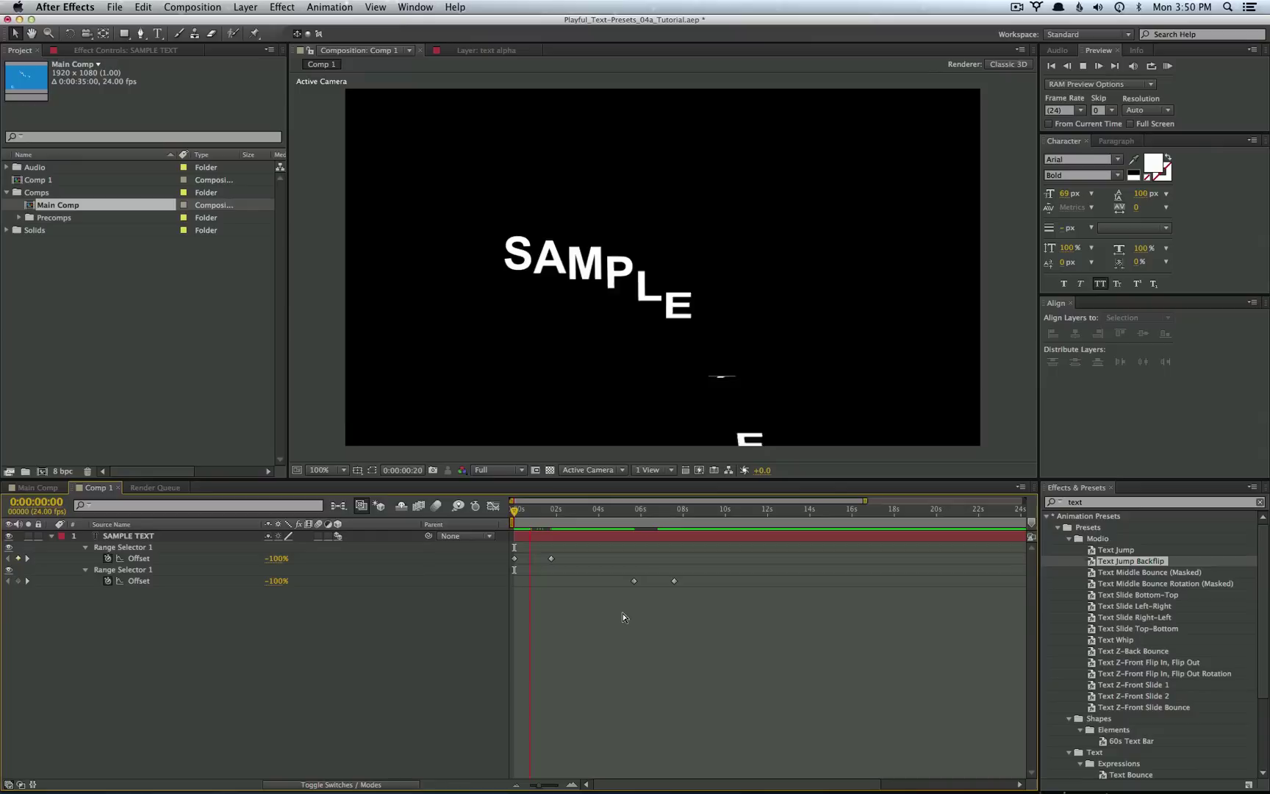
{"action": "key", "text": "space"}
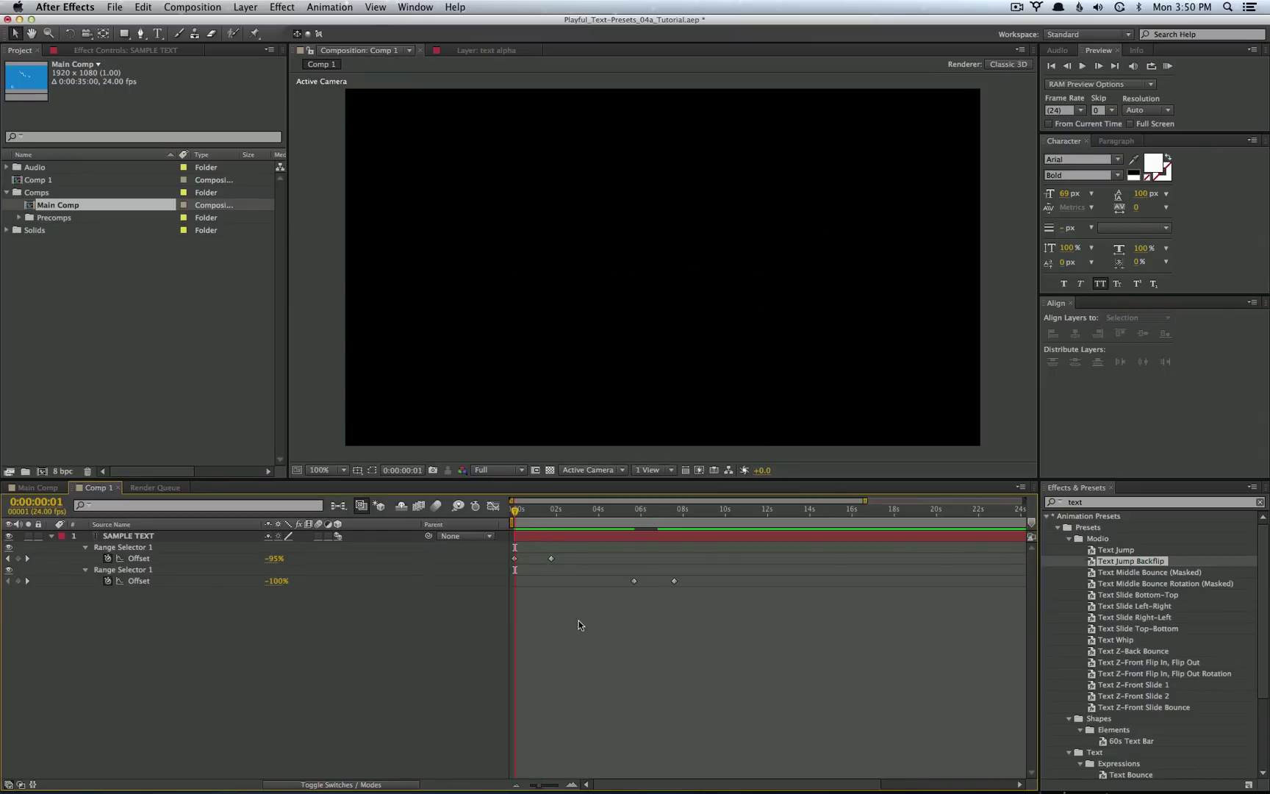
{"action": "key", "text": "space"}
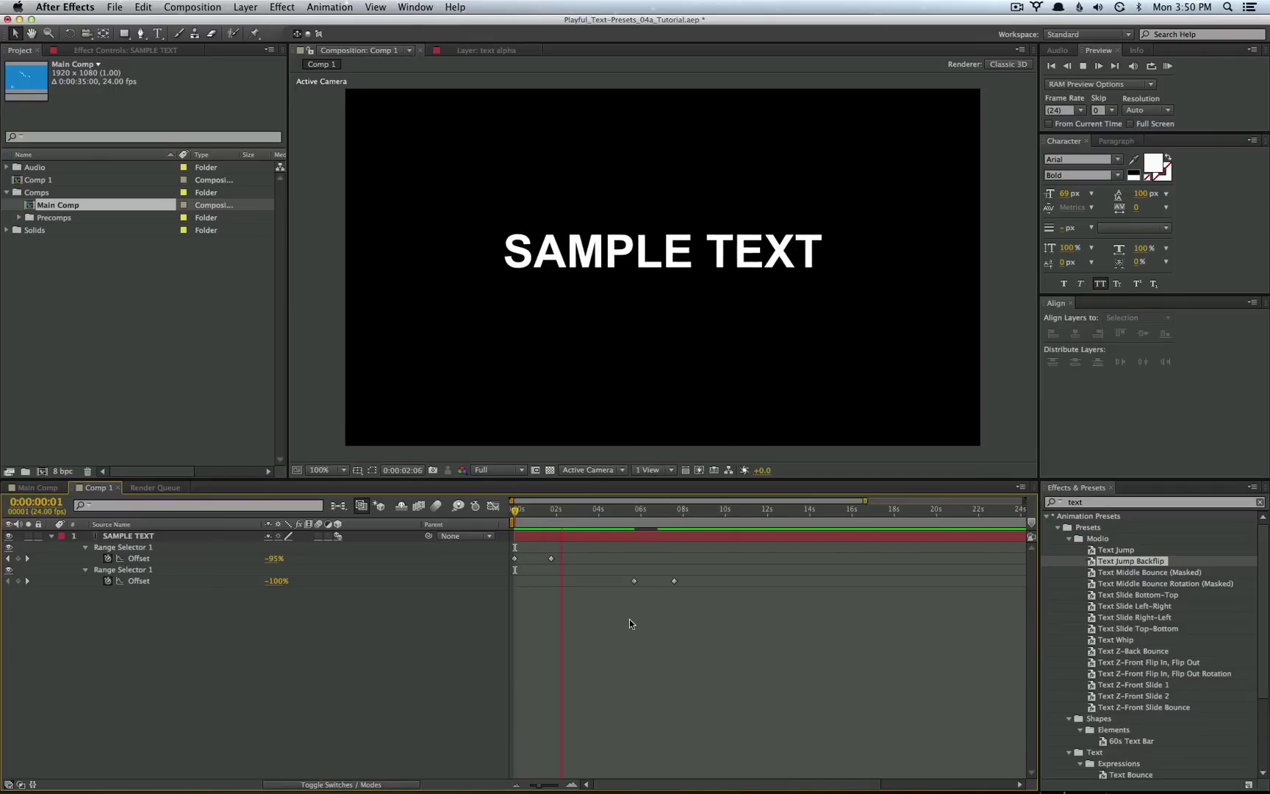
{"action": "key", "text": "space"}
- Reveal the layer's animated properties, delete Animator 2, and scrub through the opening seconds
{"action": "left_click", "coordinate": [631, 535]}
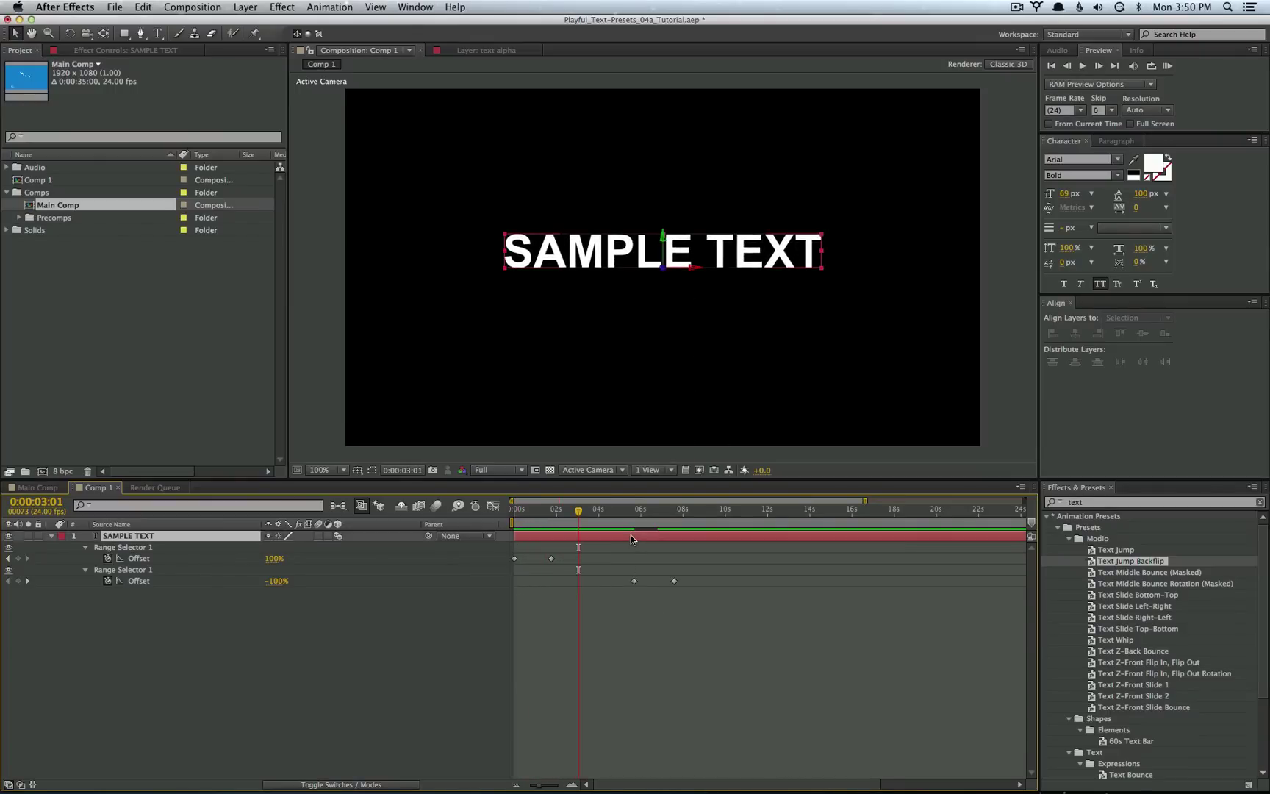
{"action": "key", "text": "u"}
{"action": "key", "text": "u"}
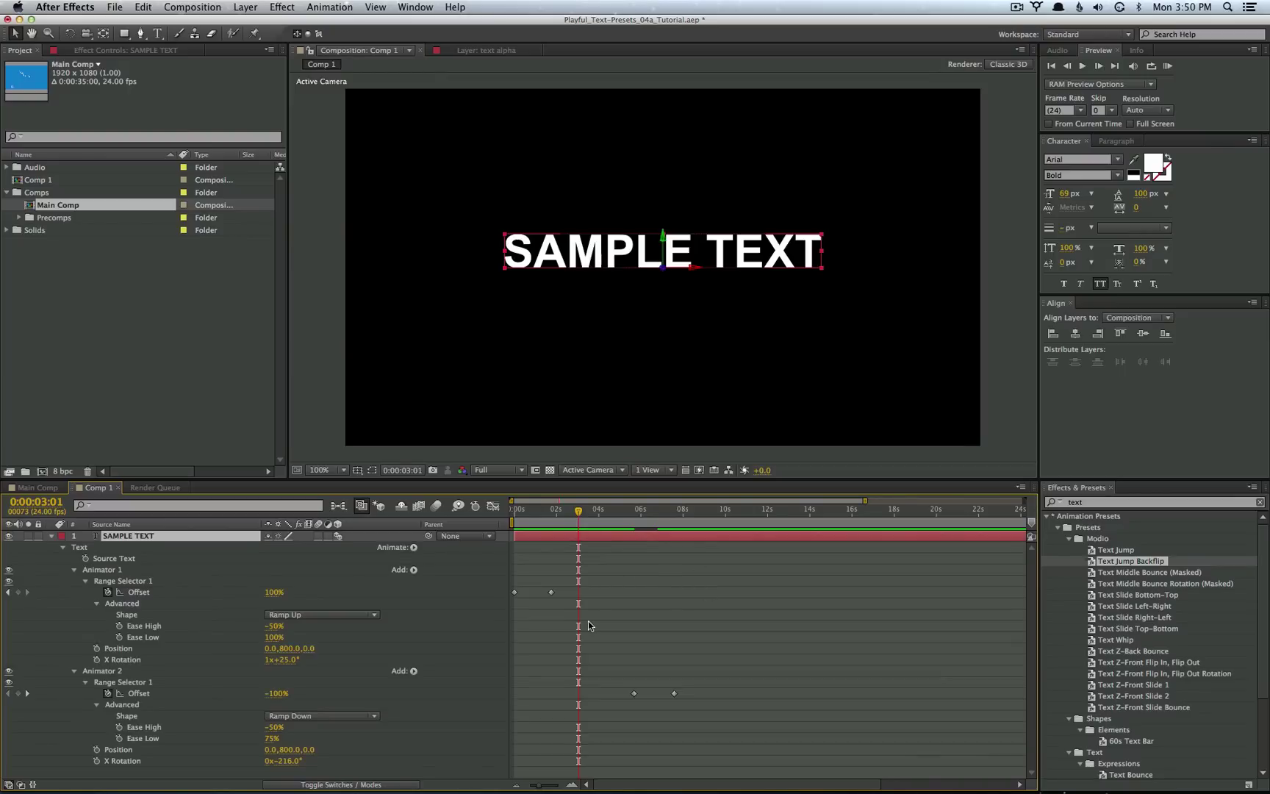
{"action": "left_click", "coordinate": [114, 671]}
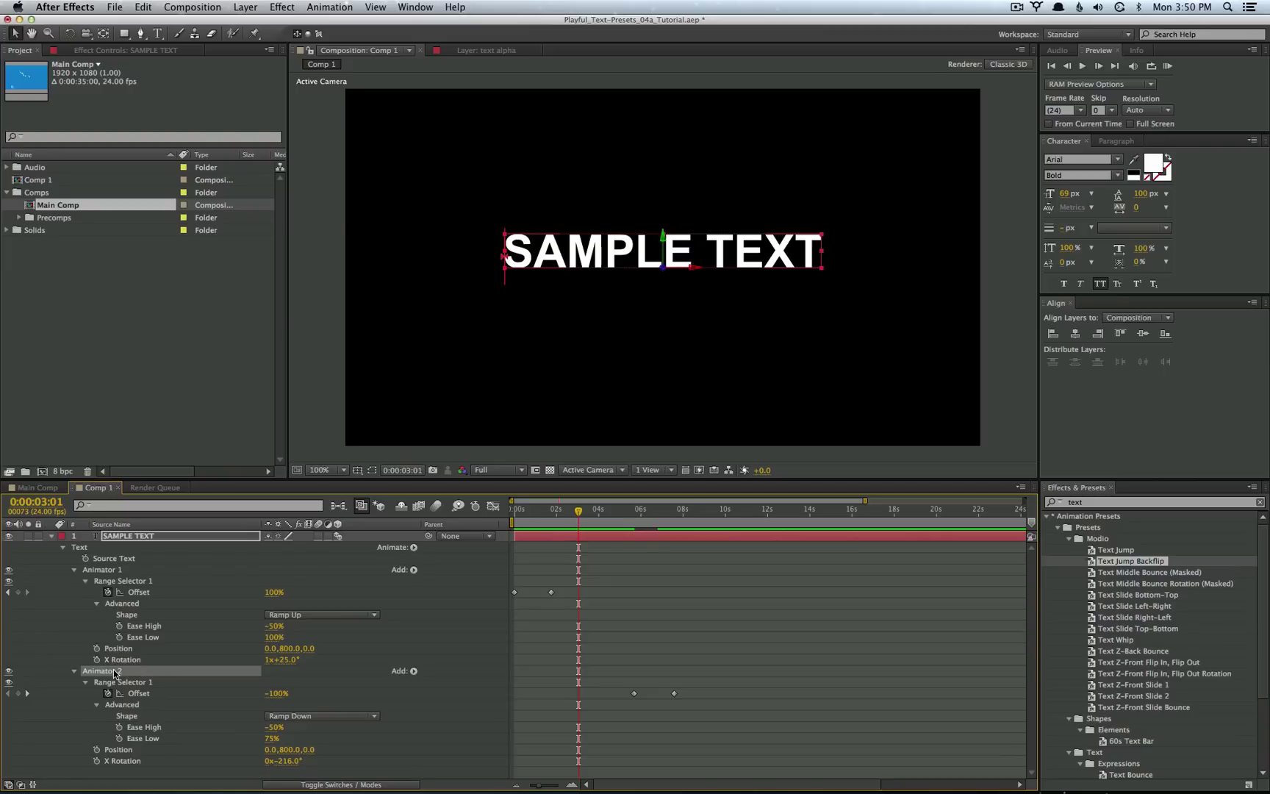
{"action": "key", "text": "Delete"}
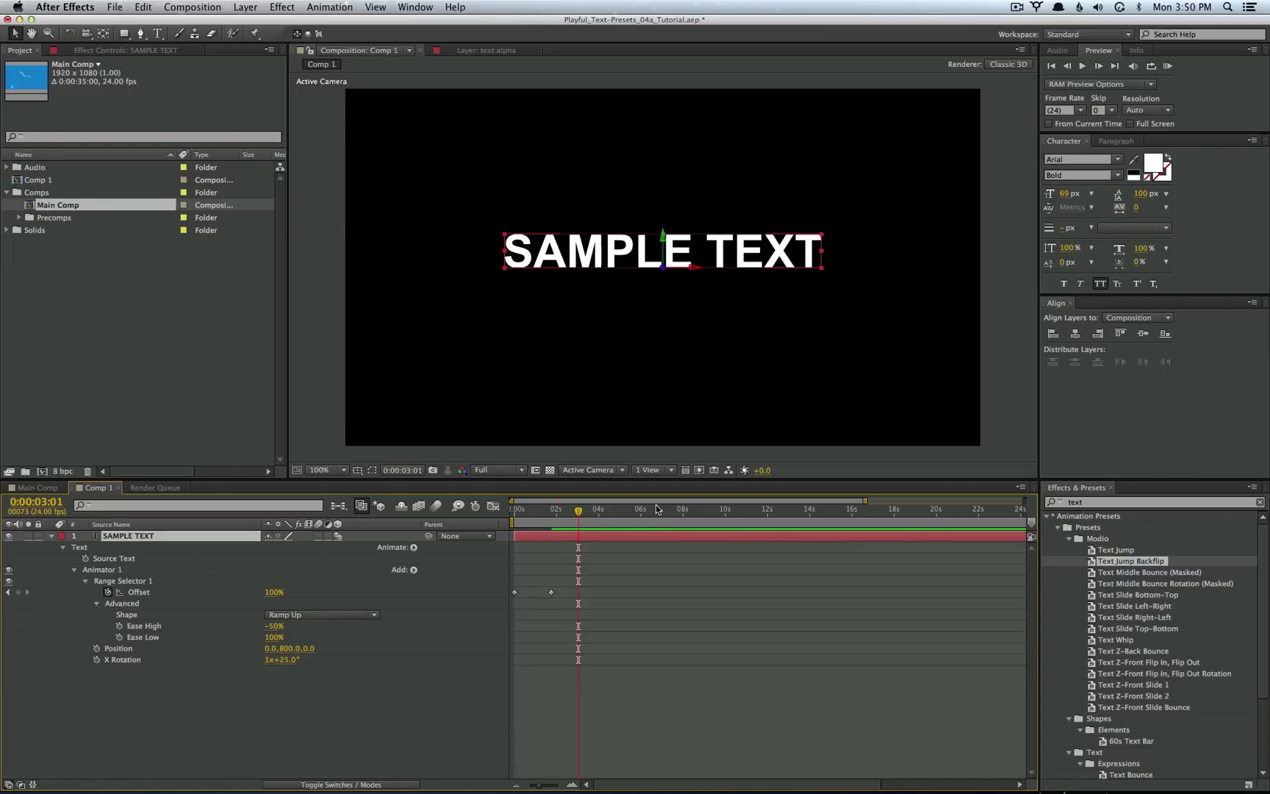
{"action": "left_click", "coordinate": [596, 512]}
{"action": "mouse_move", "coordinate": [605, 517]}
{"action": "left_mouse_down"}
{"action": "mouse_move", "coordinate": [658, 514]}
{"action": "mouse_move", "coordinate": [506, 514]}
{"action": "mouse_move", "coordinate": [591, 517]}
{"action": "left_mouse_up"}
- Apply Text Slide Left-Right to SAMPLE TEXT and show only its keyframed properties
{"action": "left_click", "coordinate": [1154, 606]}
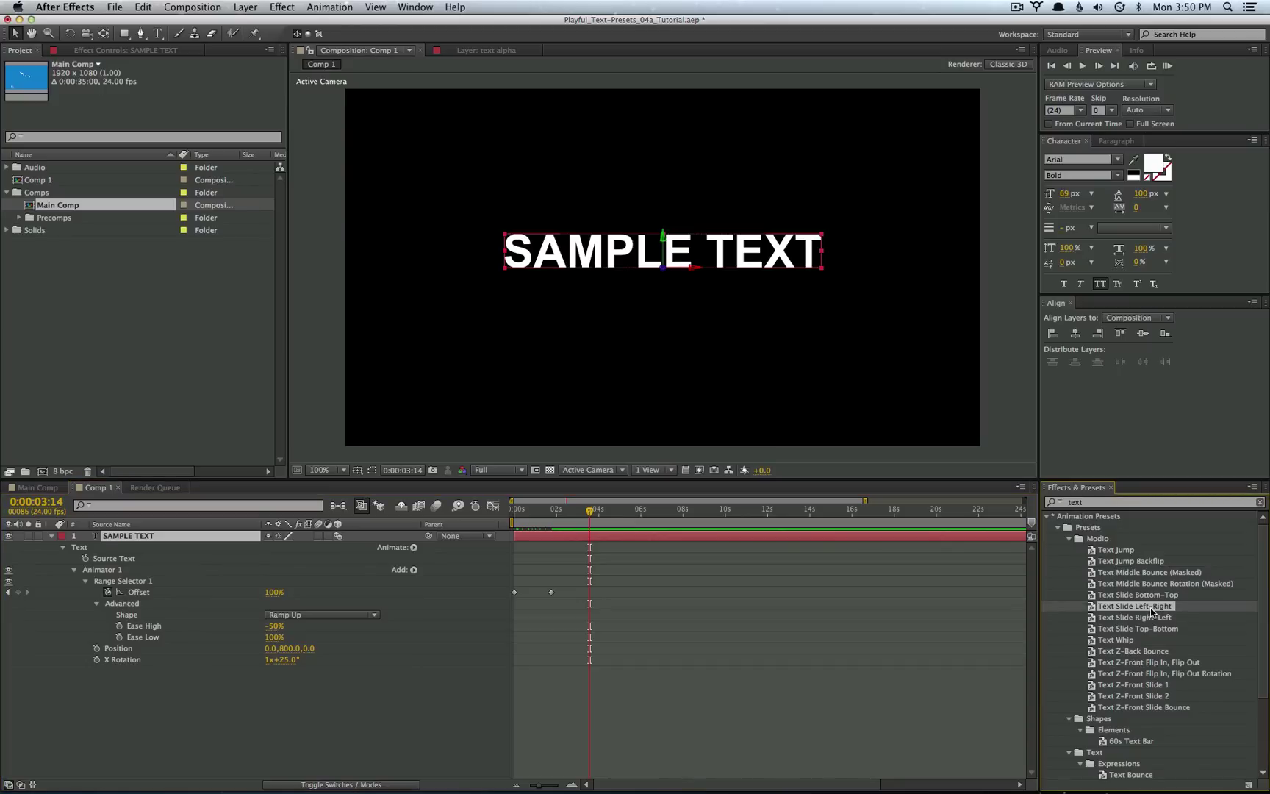
{"action": "left_click_drag", "start_coordinate": [1152, 611], "coordinate": [634, 535]}
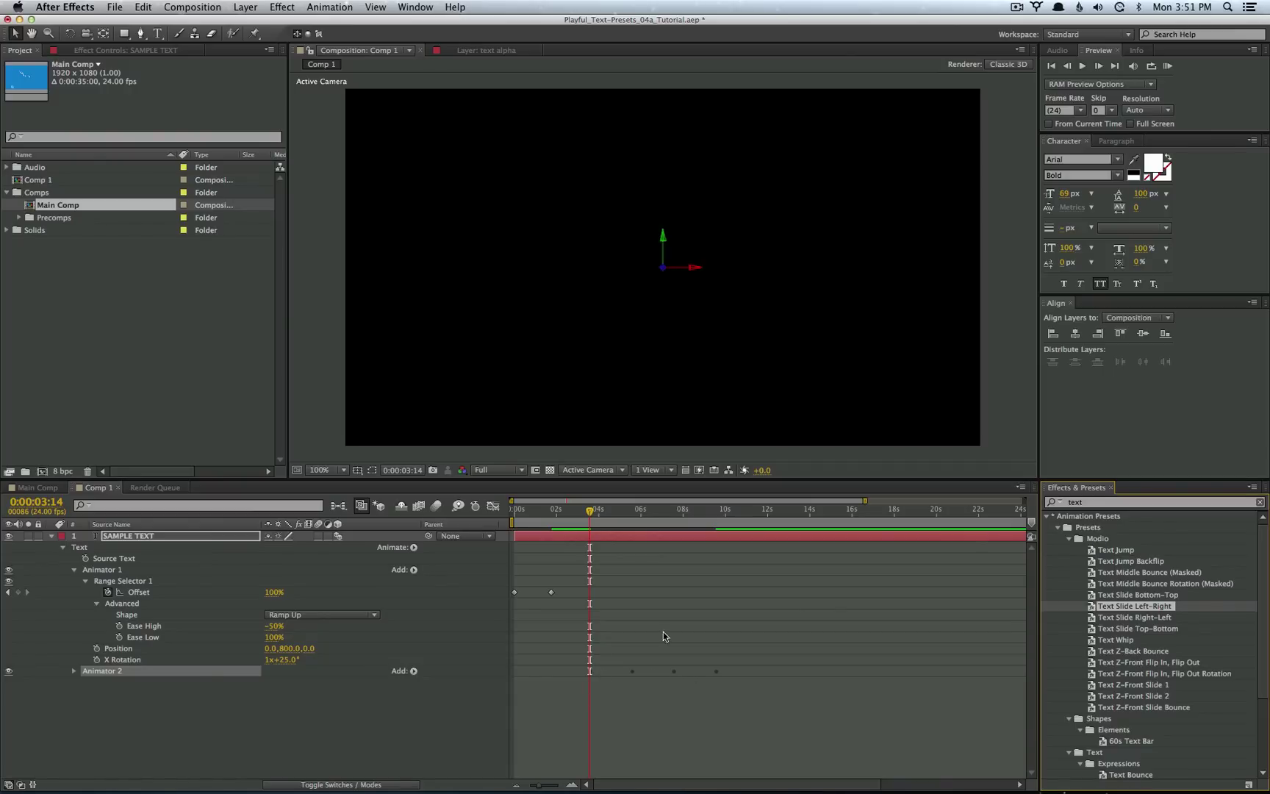
{"action": "left_click", "coordinate": [636, 534]}
{"action": "key", "text": "u"}
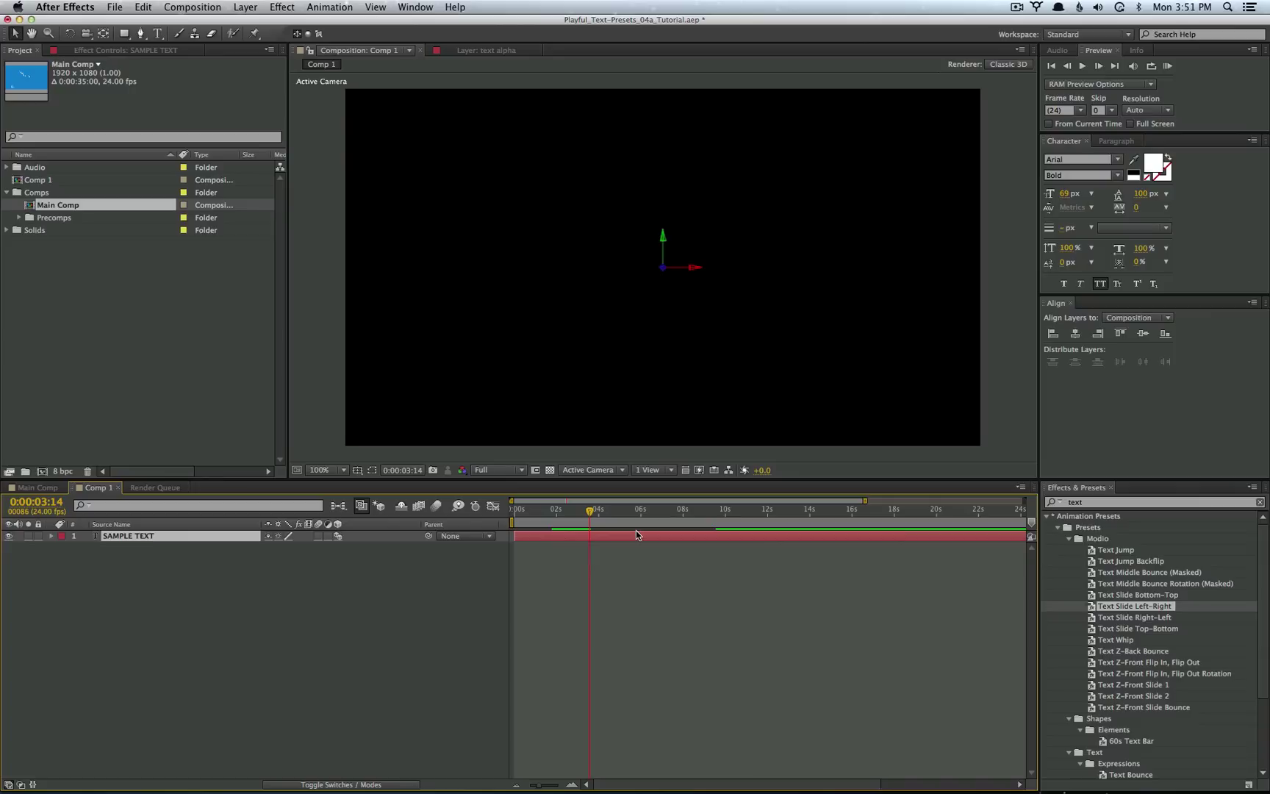
{"action": "key", "text": "u"}
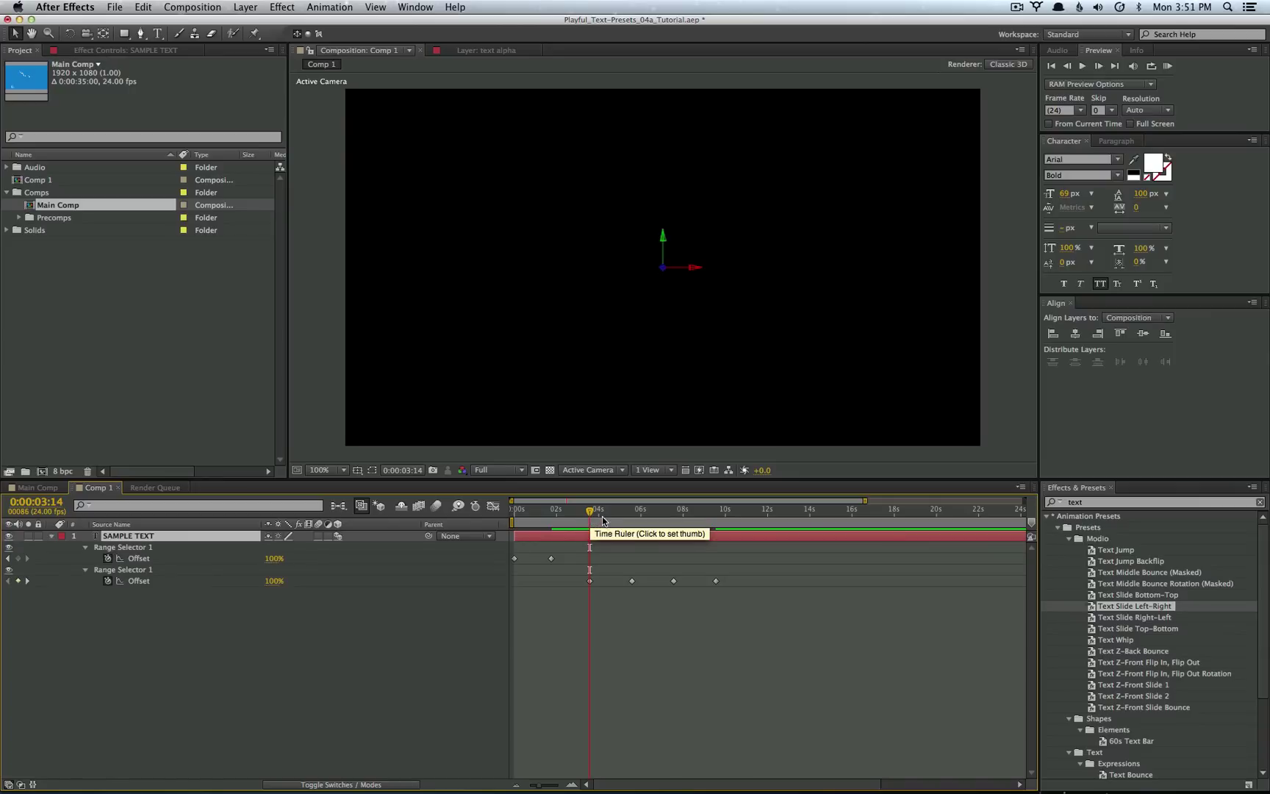
- Delete the slide's first two Offset keyframes, keeping only the slide-out, and check it at 0:00:08:01
{"action": "left_click_drag", "start_coordinate": [636, 520], "coordinate": [655, 515]}
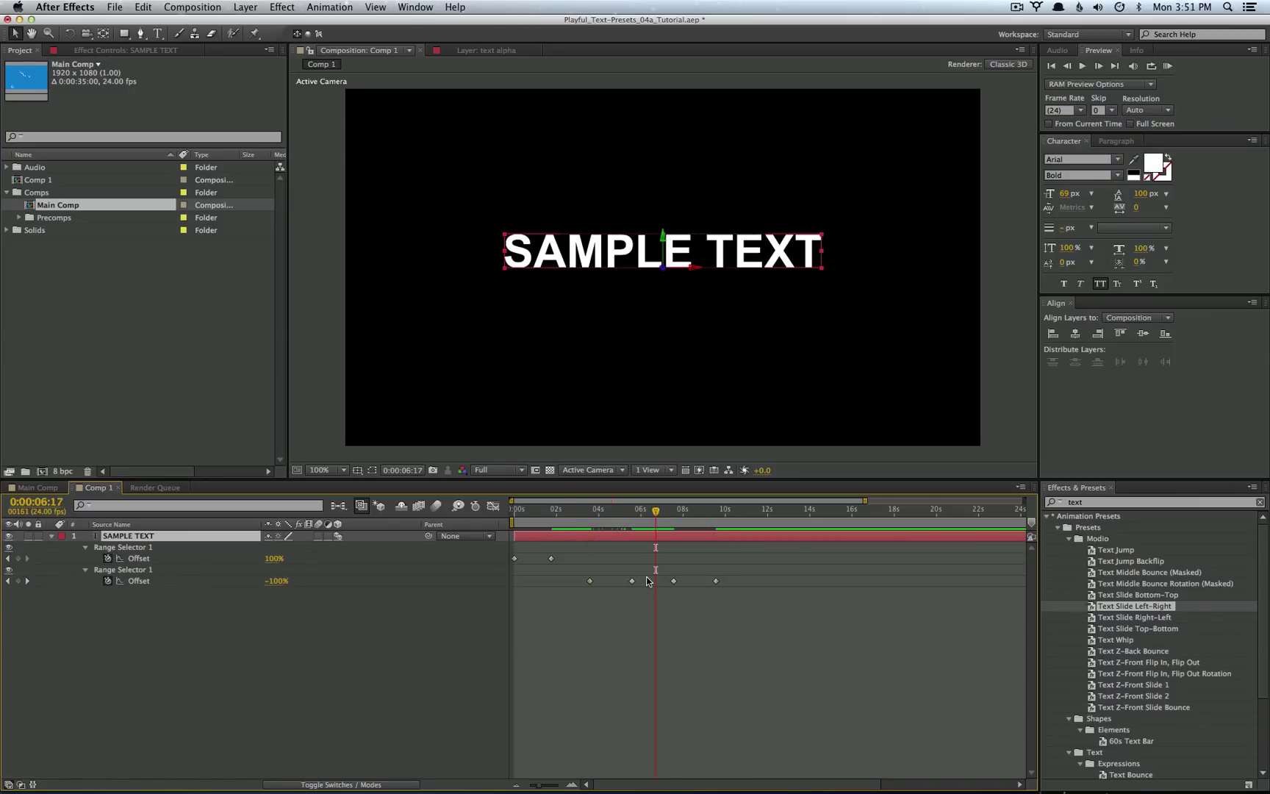
{"action": "left_click_drag", "start_coordinate": [647, 576], "coordinate": [582, 589]}
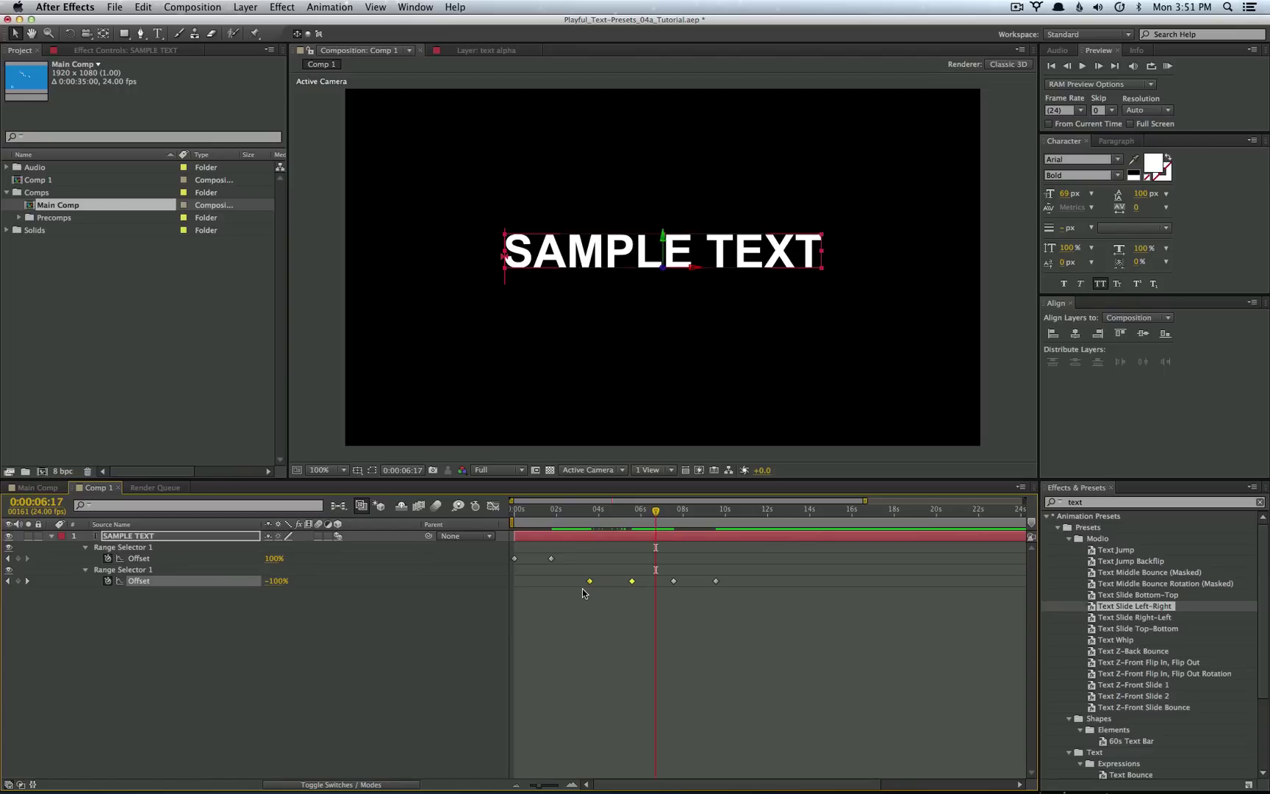
{"action": "key", "text": "Delete"}
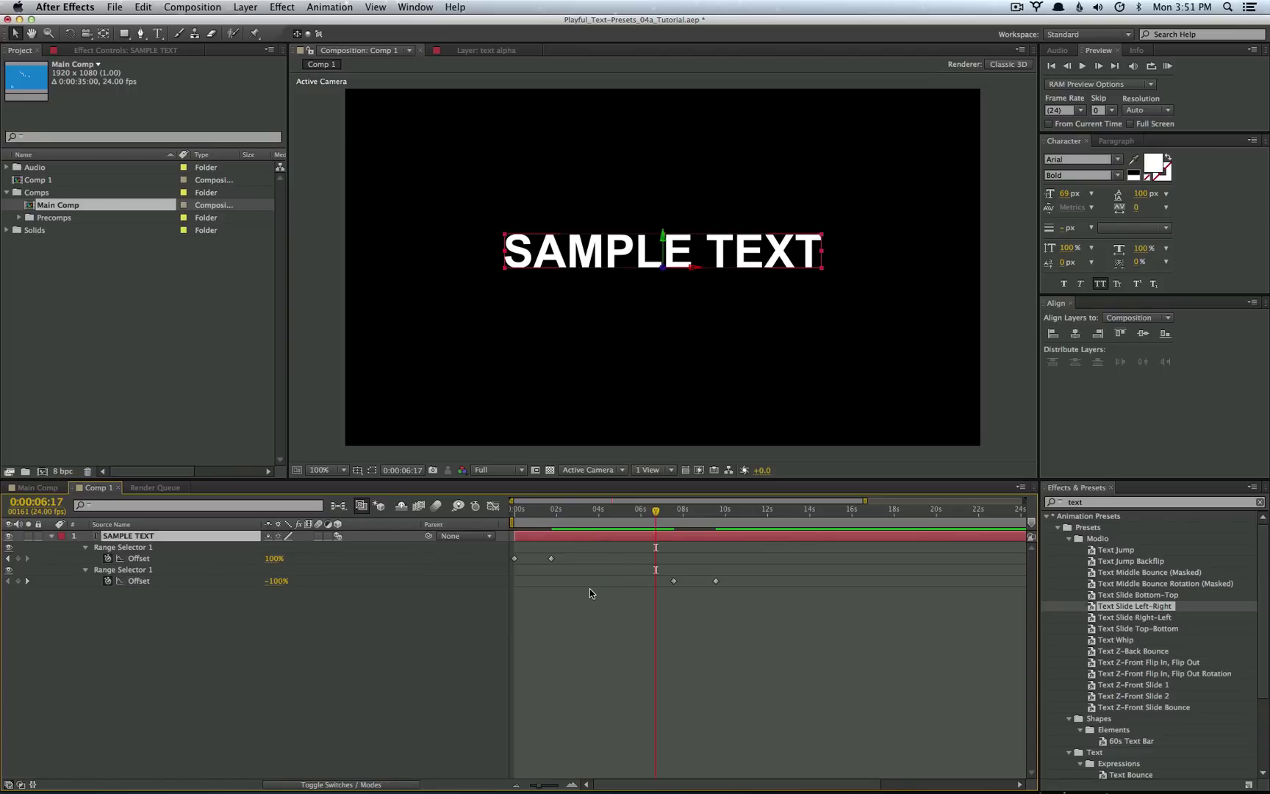
{"action": "left_click_drag", "start_coordinate": [657, 513], "coordinate": [717, 522]}
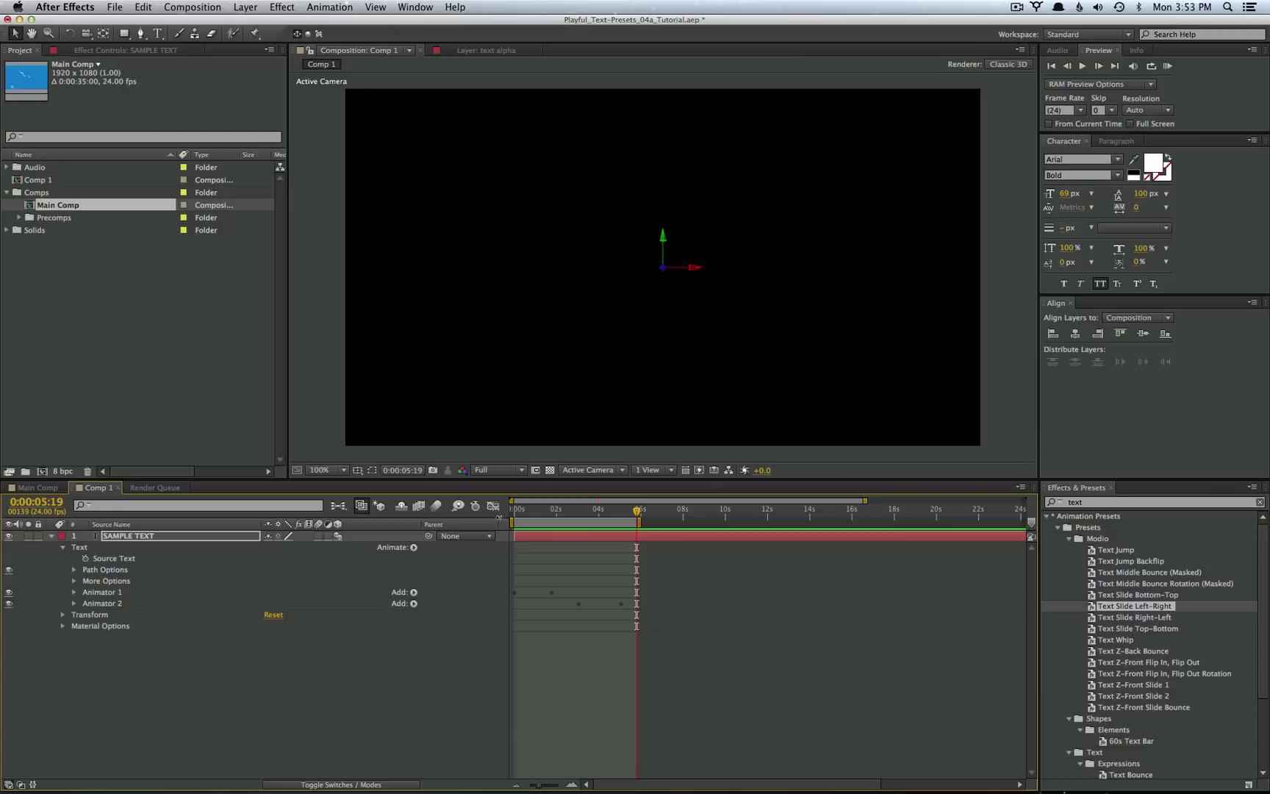
- Enable motion blur on the SAMPLE TEXT layer and the composition, then RAM preview
{"action": "left_click", "coordinate": [318, 536]}
{"action": "left_click", "coordinate": [434, 507]}
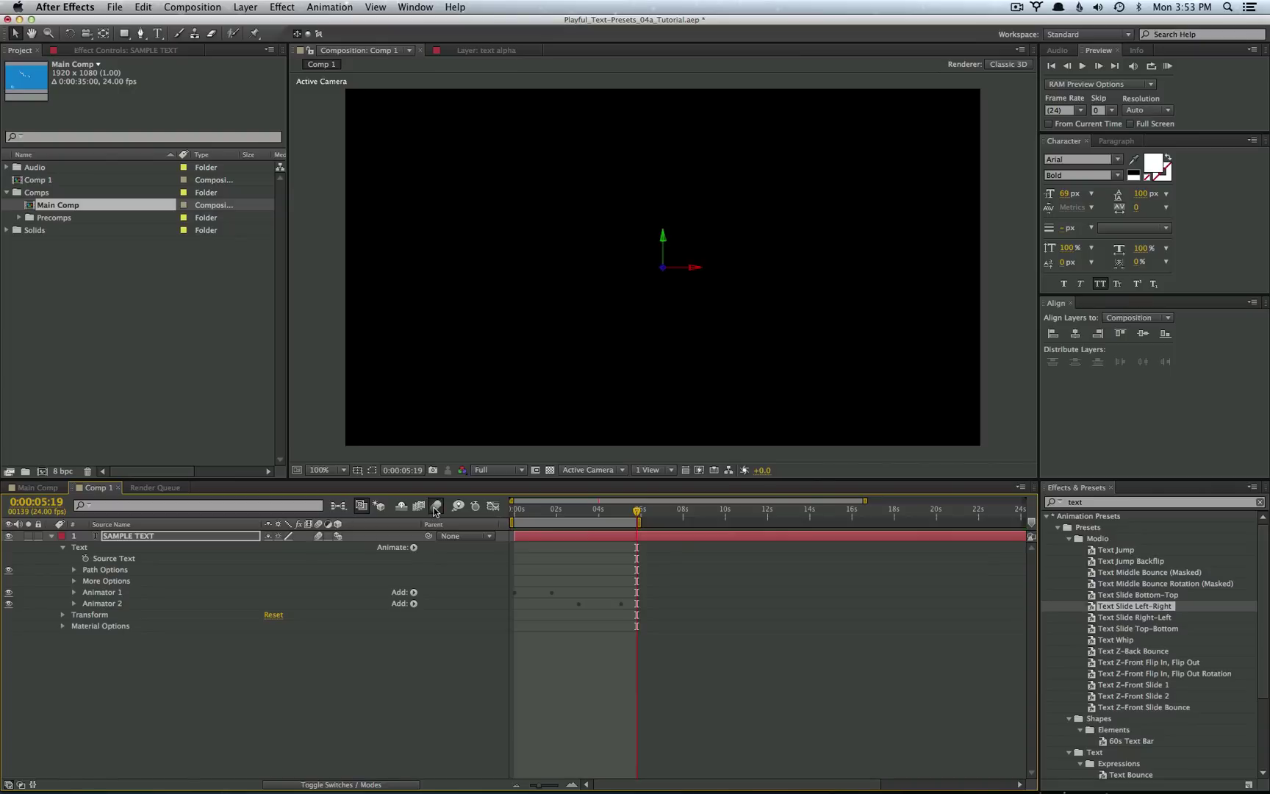
{"action": "key", "text": "KP_0"}
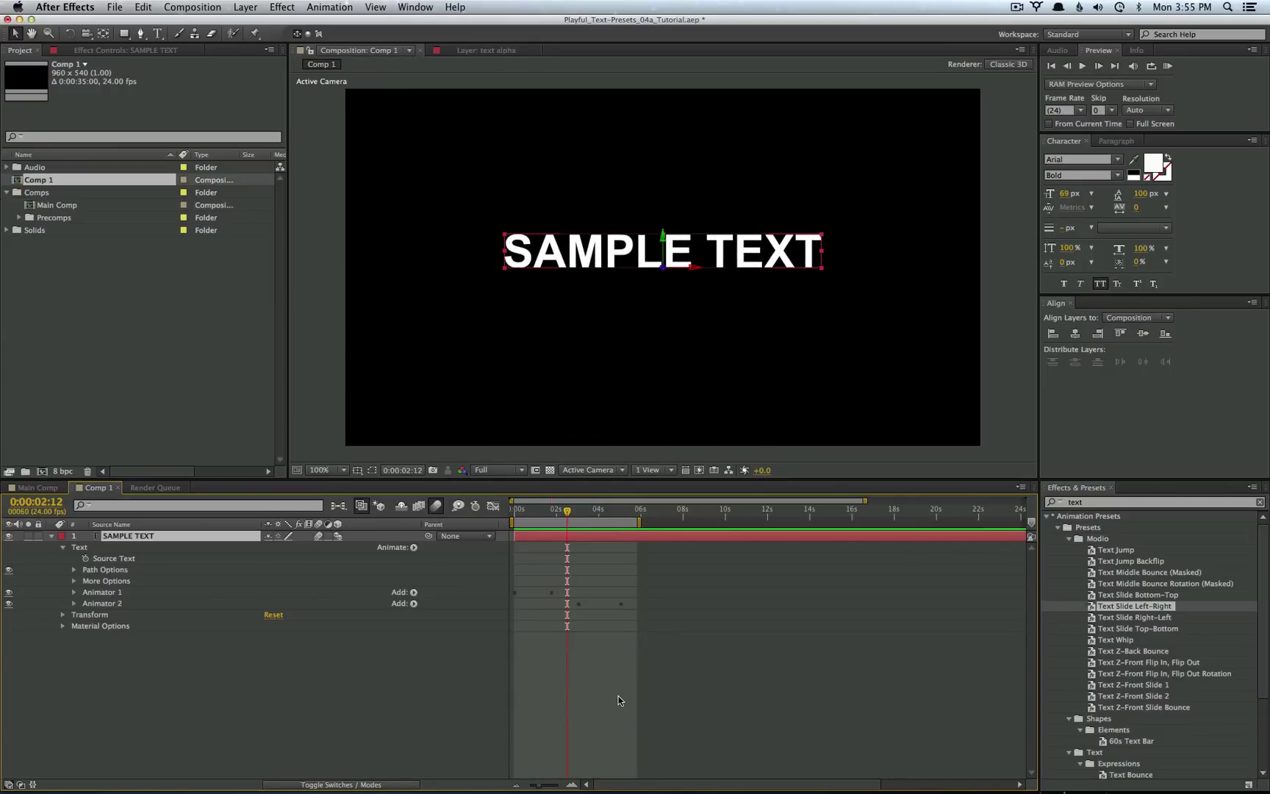
- Select Animator 1 and Animator 2 on SAMPLE TEXT and choose Animation > Save Animation Preset
{"action": "left_click", "coordinate": [585, 600]}
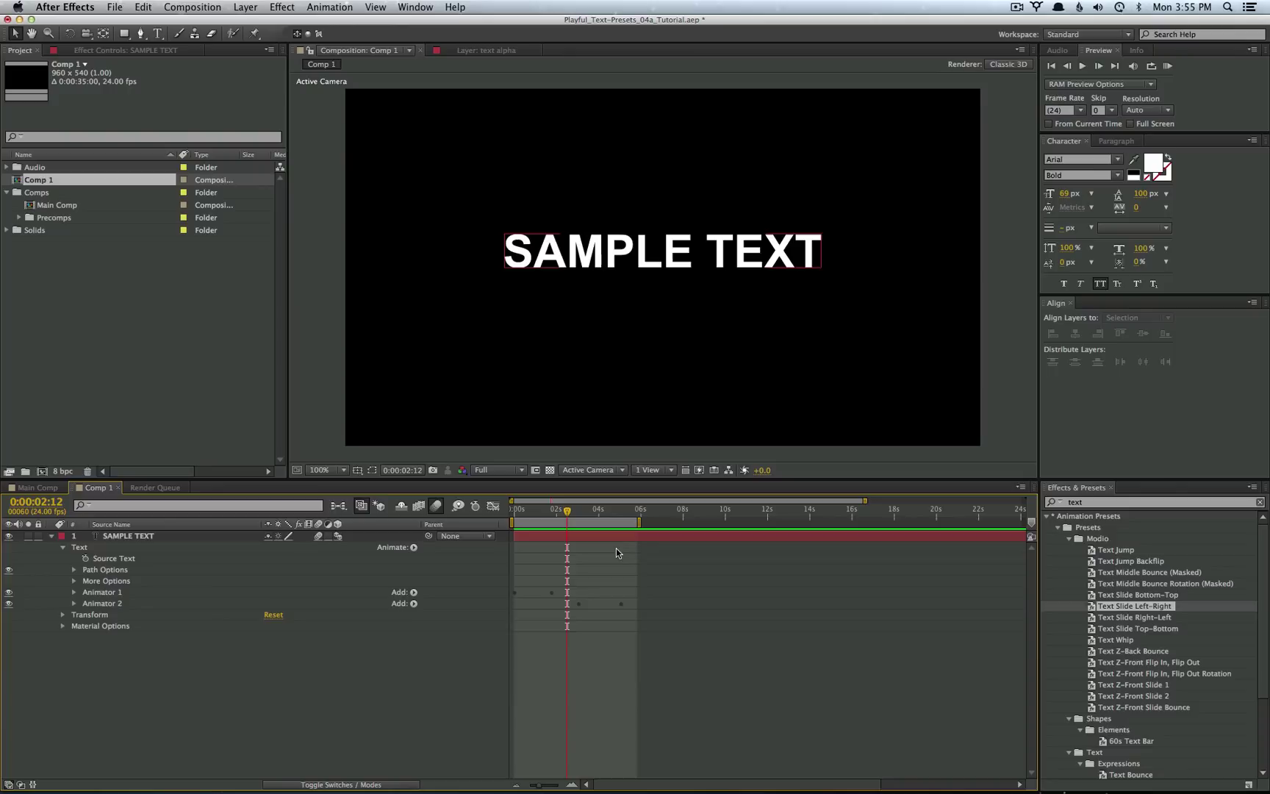
{"action": "left_click", "coordinate": [108, 594]}
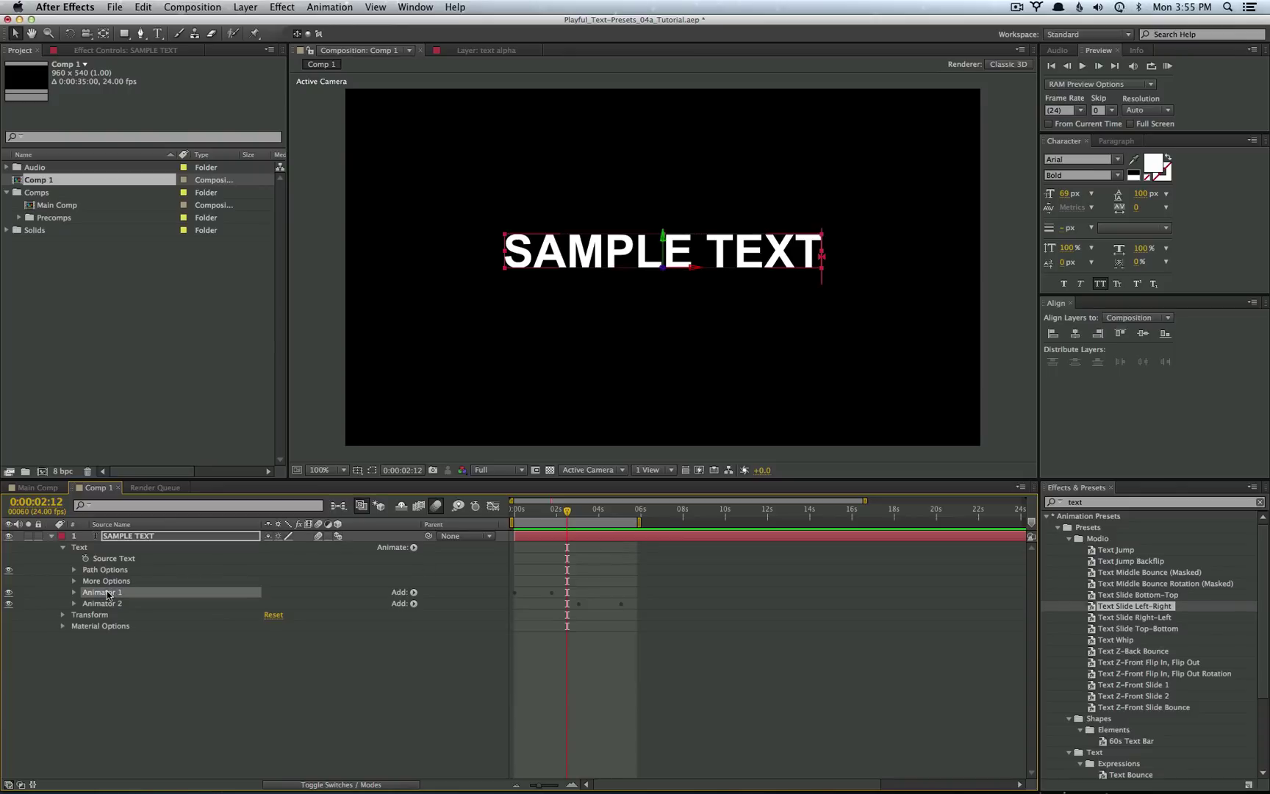
{"action": "left_click", "coordinate": [107, 604], "text": "shift"}
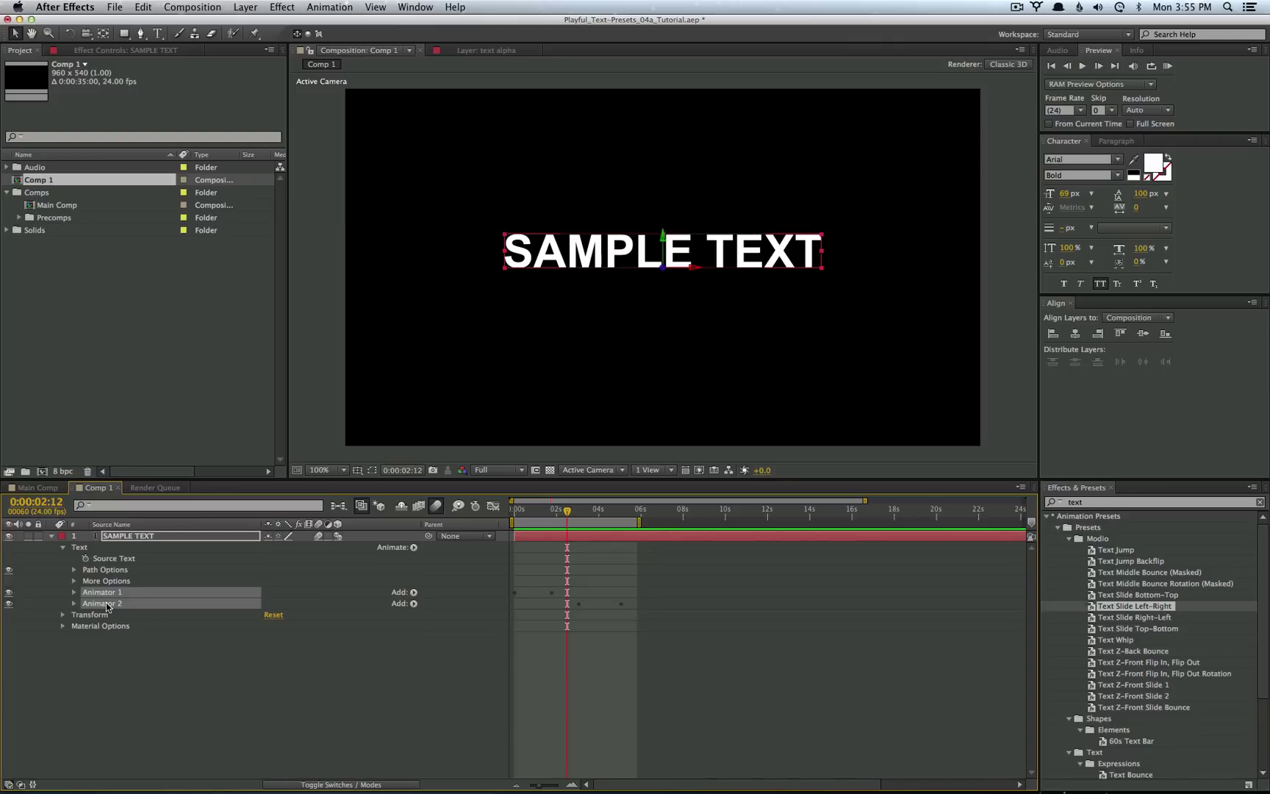
{"action": "left_click", "coordinate": [318, 10]}
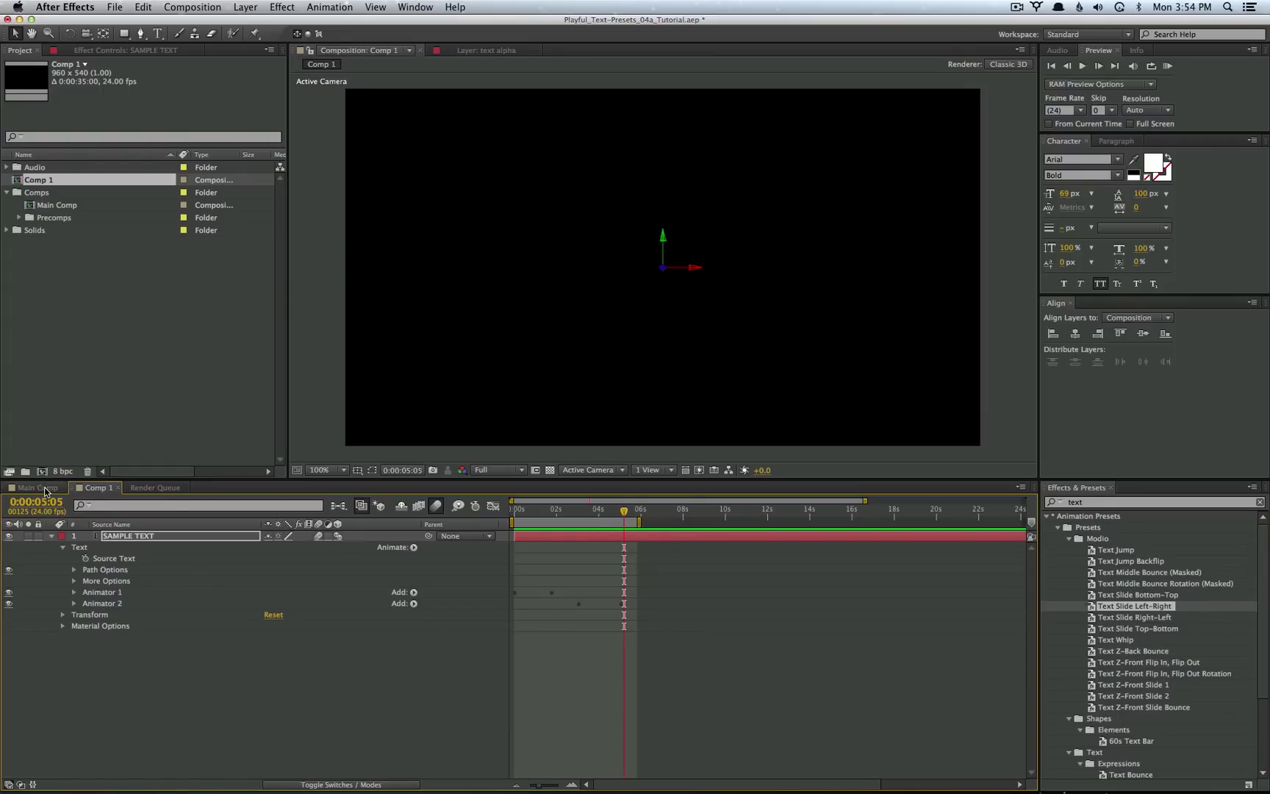
- Switch to Main Comp and scrub its promo animation, ending at 0:00:10:21
{"action": "left_click", "coordinate": [44, 491]}
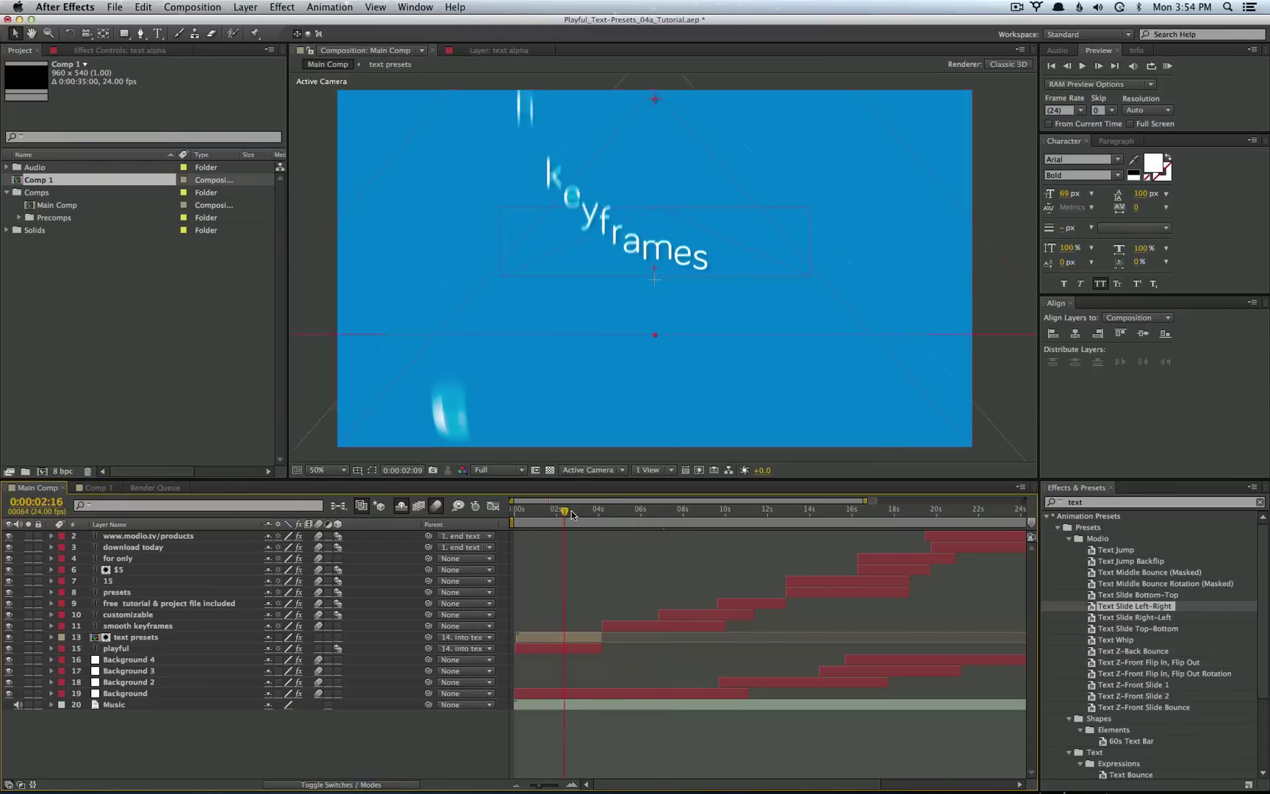
{"action": "left_click_drag", "start_coordinate": [573, 514], "coordinate": [781, 531]}
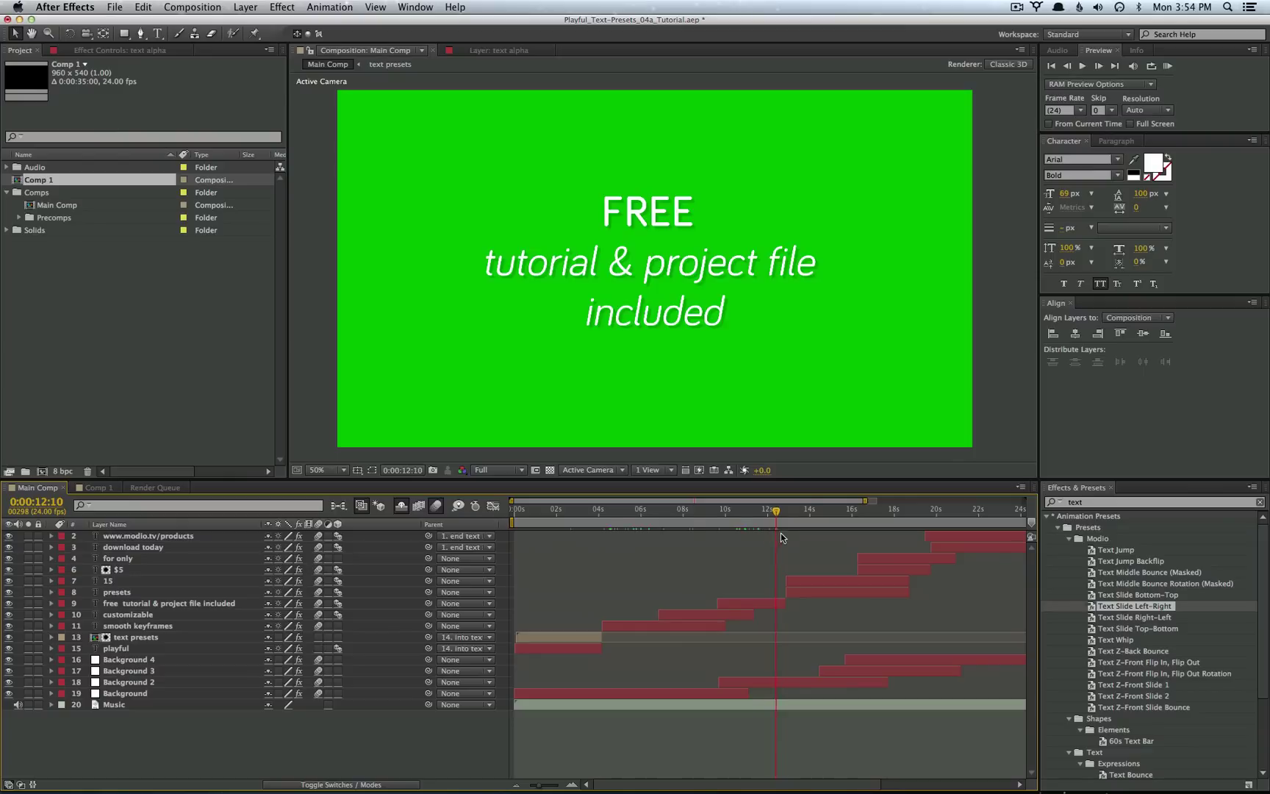
{"action": "left_click", "coordinate": [744, 516]}
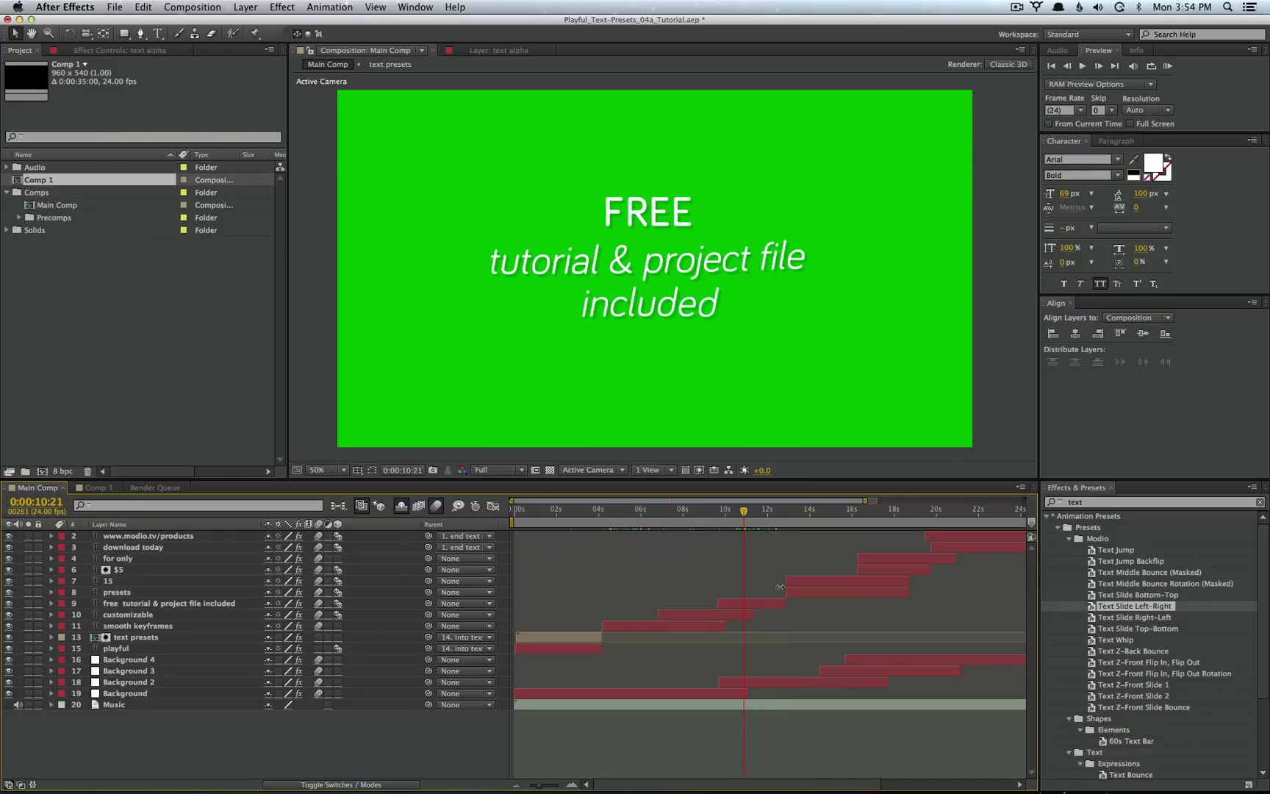